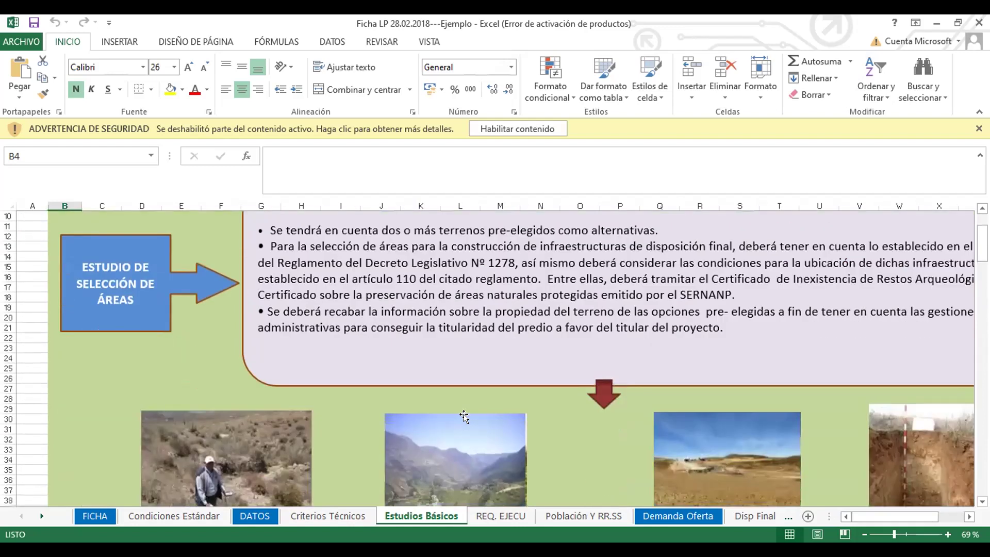
- Review the Estudios Básicos sheet from the municipal solid waste characterization study contents through the topographic study criteria
scroll(458, 417, down, 6)
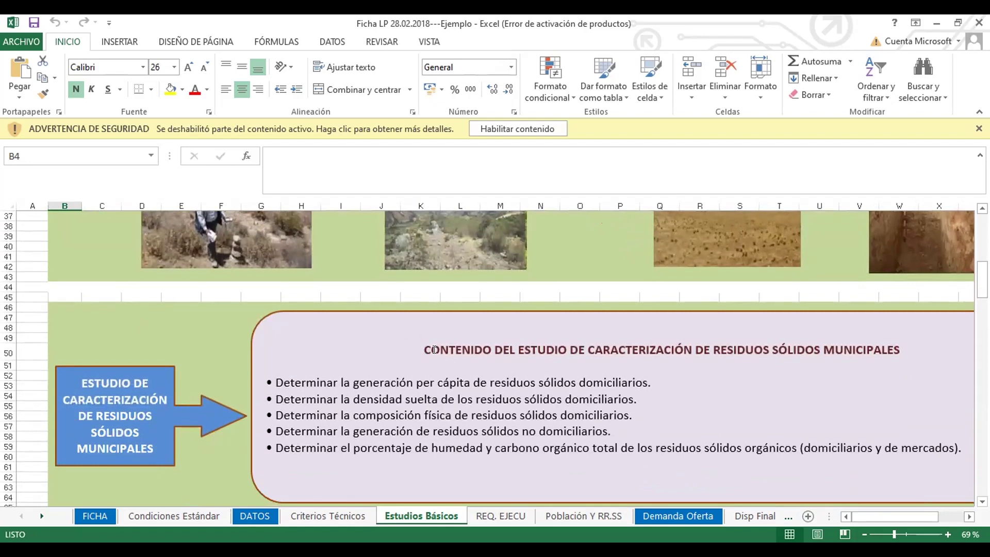
drag(425, 350, 794, 449)
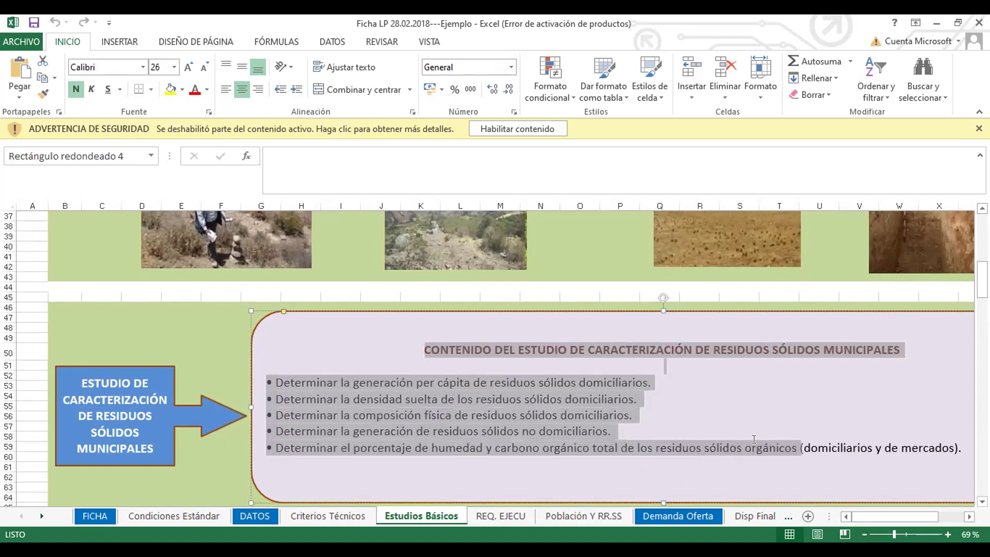
click(218, 326)
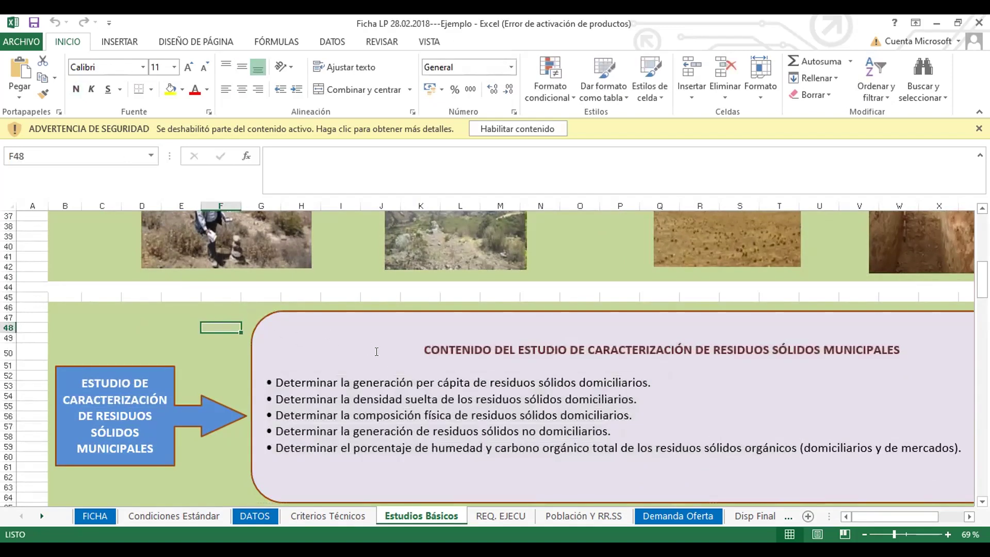
click(396, 382)
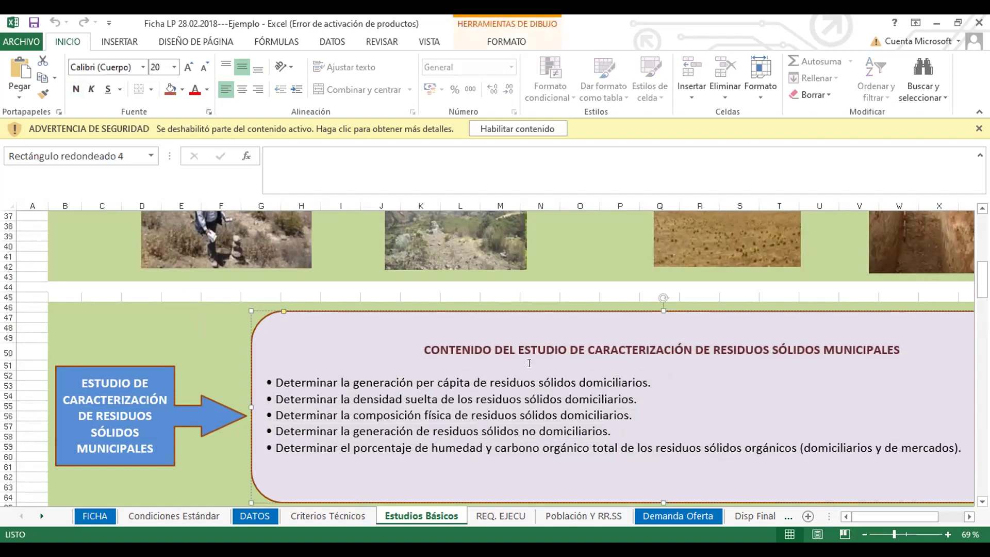
scroll(525, 364, down, 5)
scroll(509, 358, down, 9)
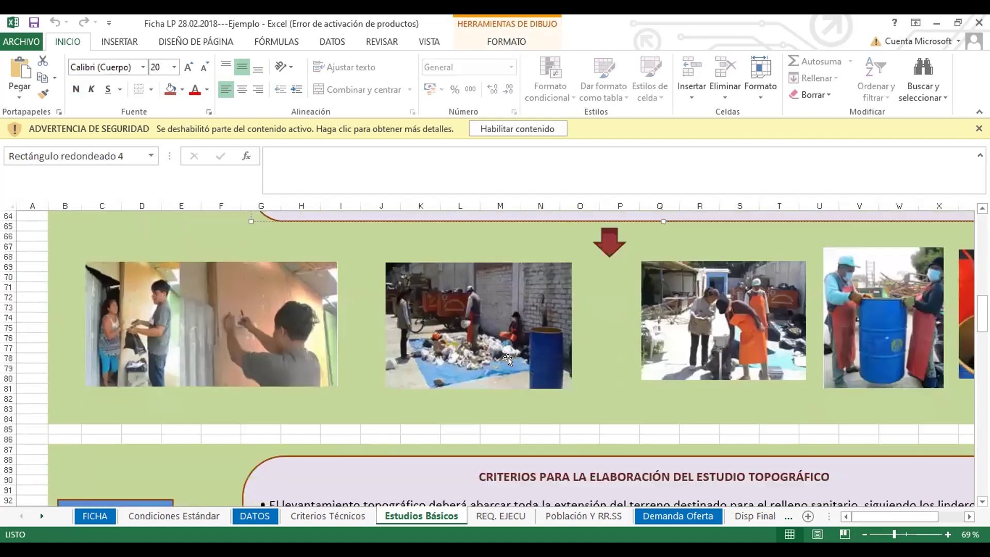
scroll(509, 358, down, 1)
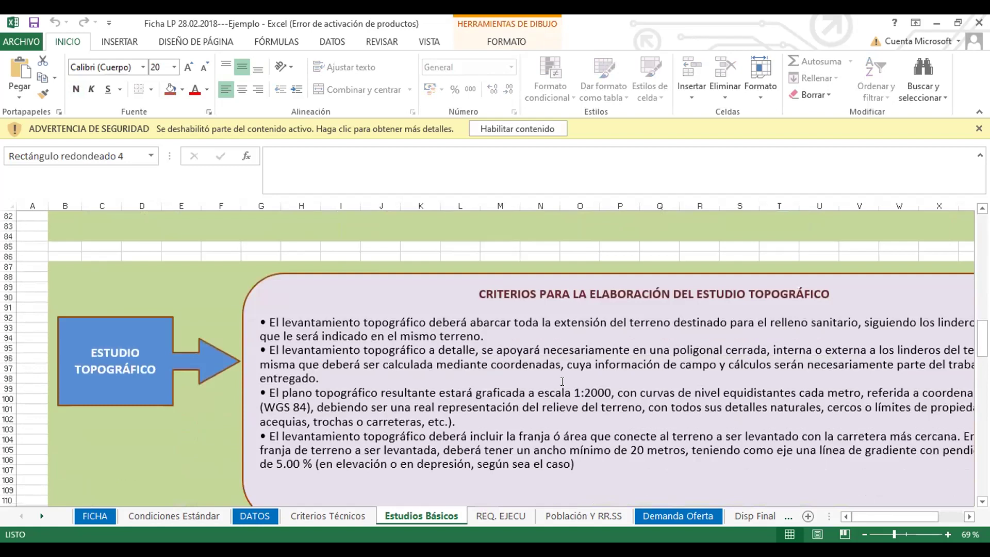
- Look over the REQ. EJECU sheet and examine the beneficiary population projection and investment year on the Población Y RR.SS sheet
click(511, 514)
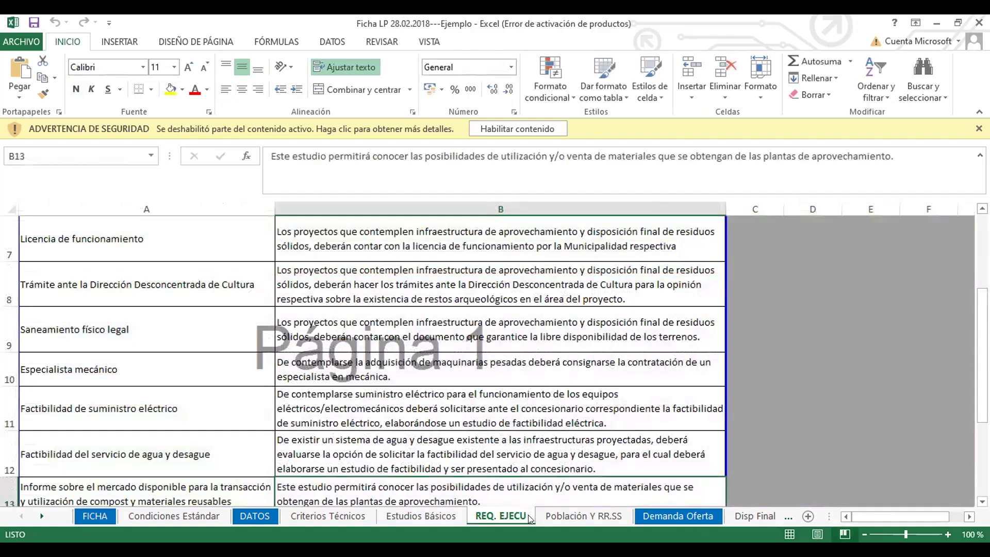
click(583, 515)
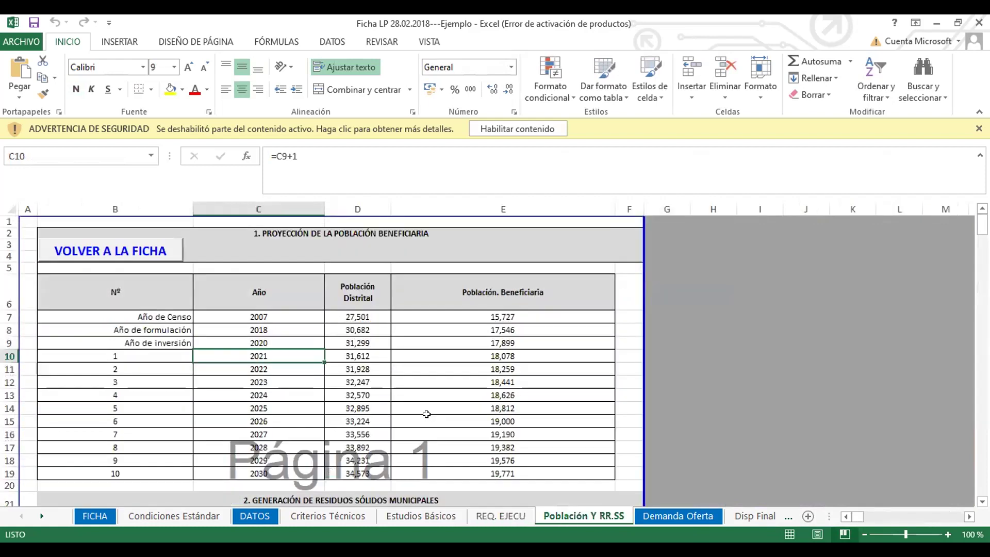
scroll(399, 401, down, 3)
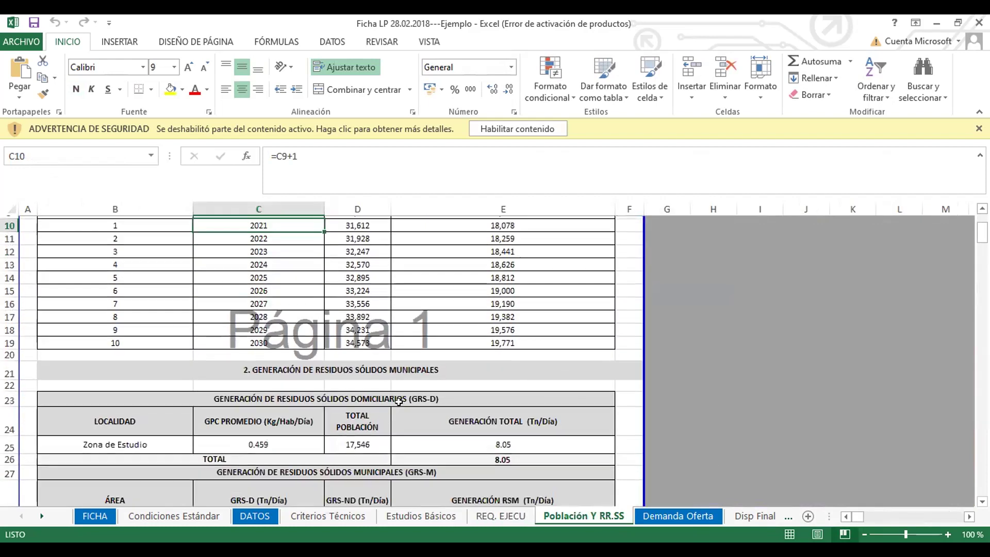
scroll(399, 401, up, 3)
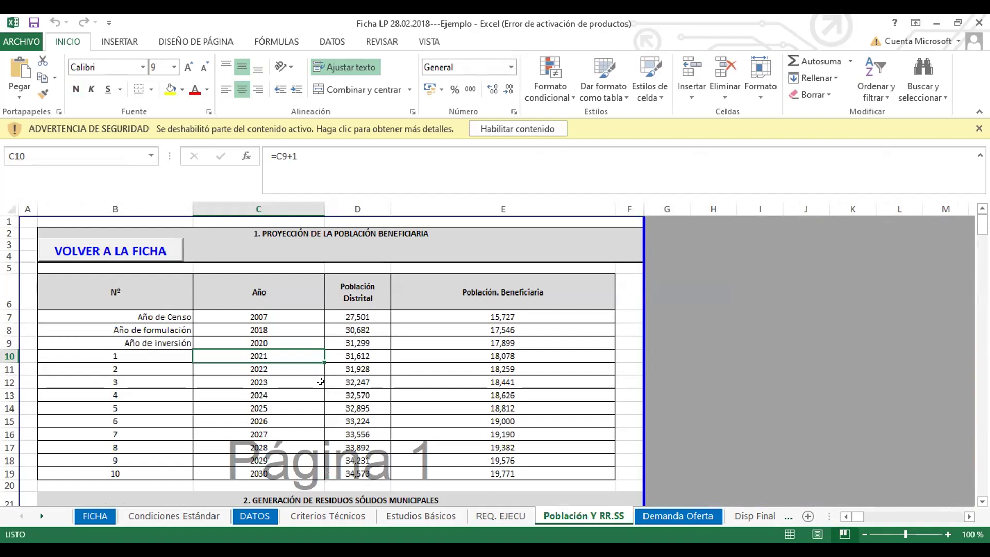
click(274, 342)
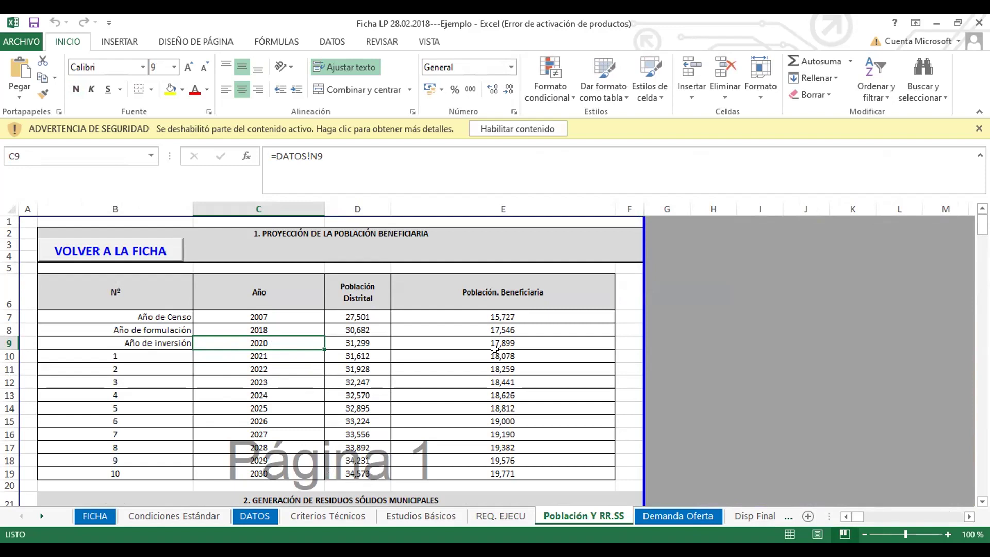
- Examine the Disp Final sheet's landfill parameters and inspect the formulas for study population and per-capita waste generation
click(754, 515)
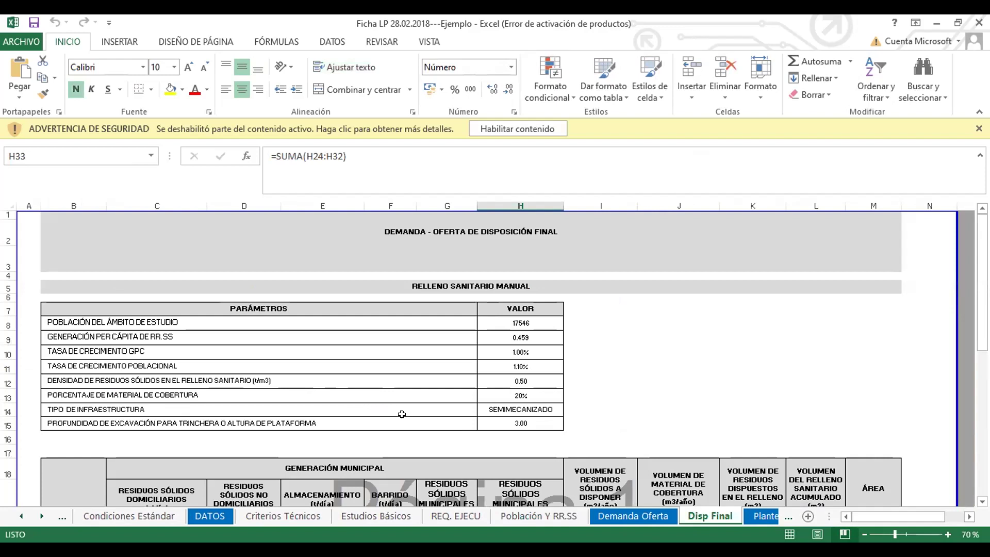
scroll(392, 402, down, 2)
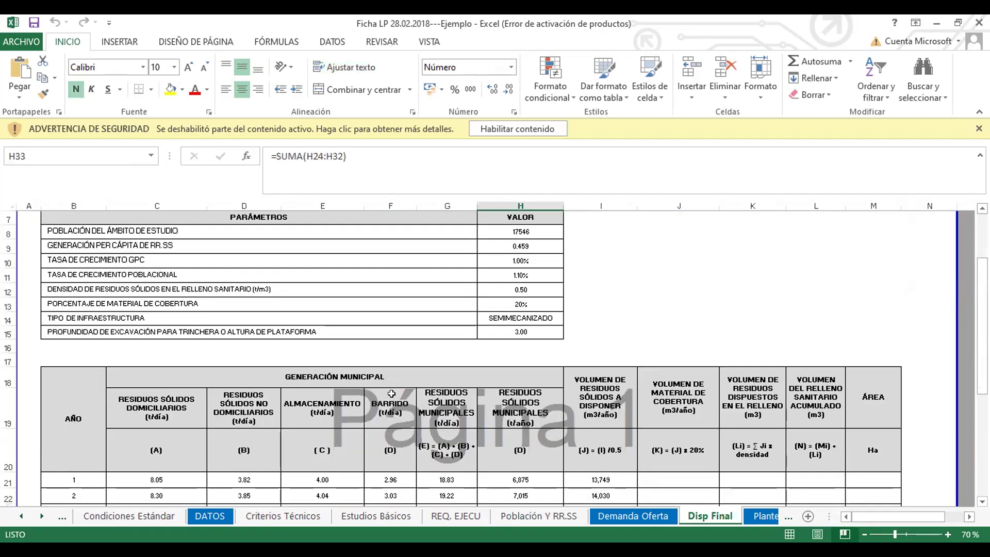
scroll(397, 395, up, 2)
scroll(397, 394, down, 1)
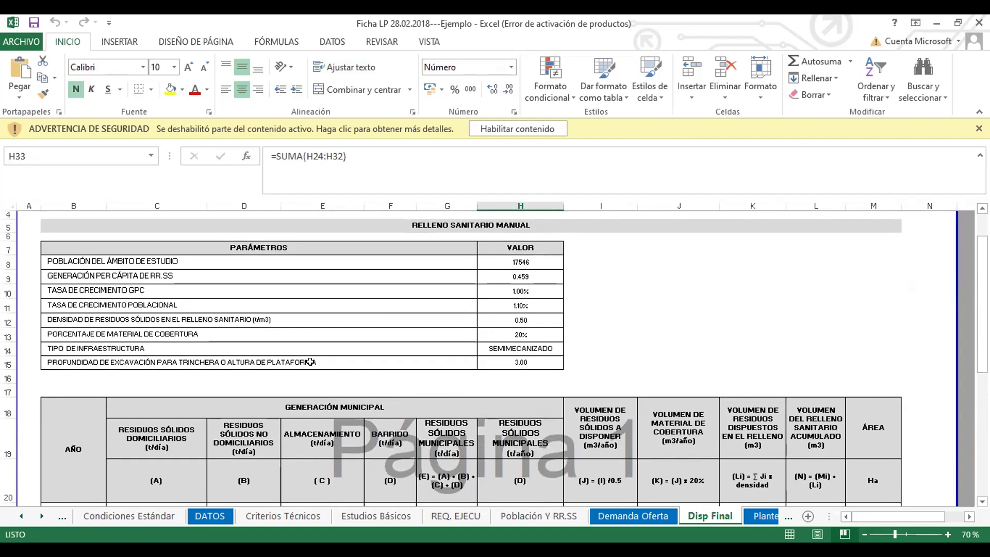
click(482, 265)
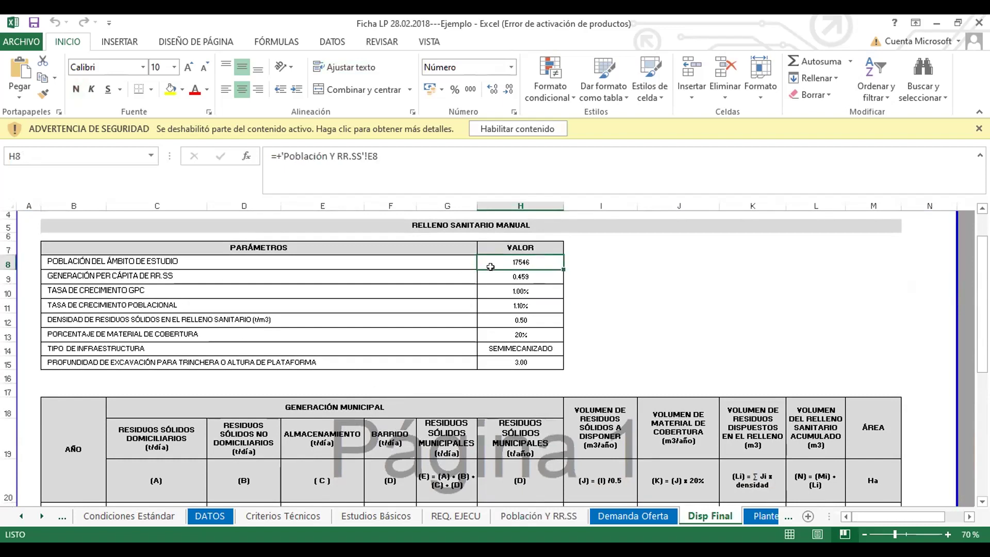
click(493, 275)
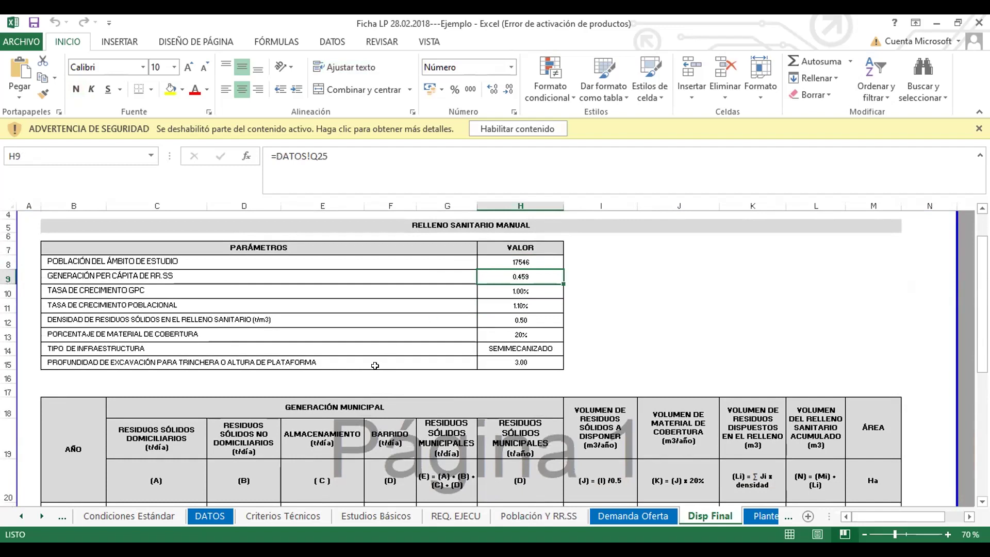
- Trace the year 1 household and non-household waste formulas on Disp Final, comparing them with the population and per-capita generation parameters
scroll(376, 364, down, 2)
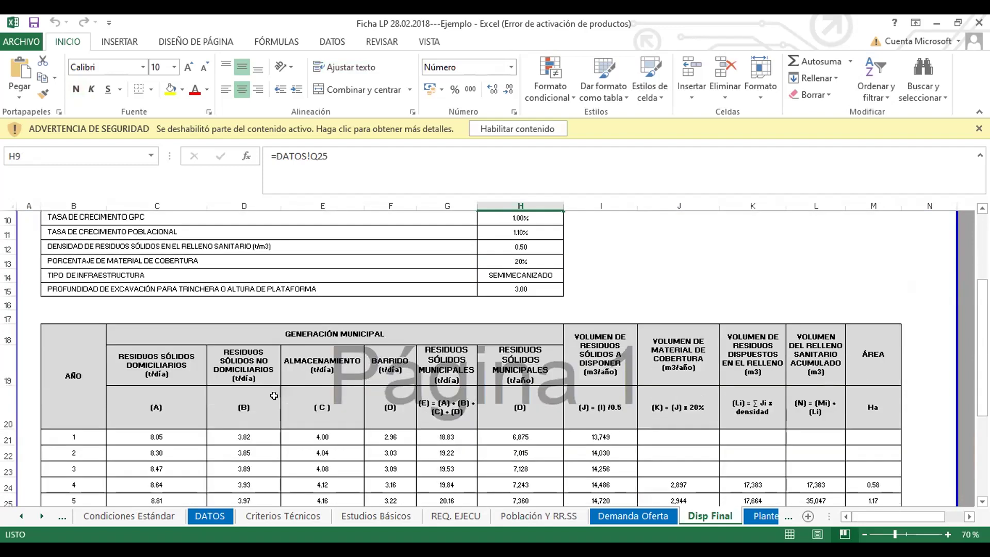
click(184, 429)
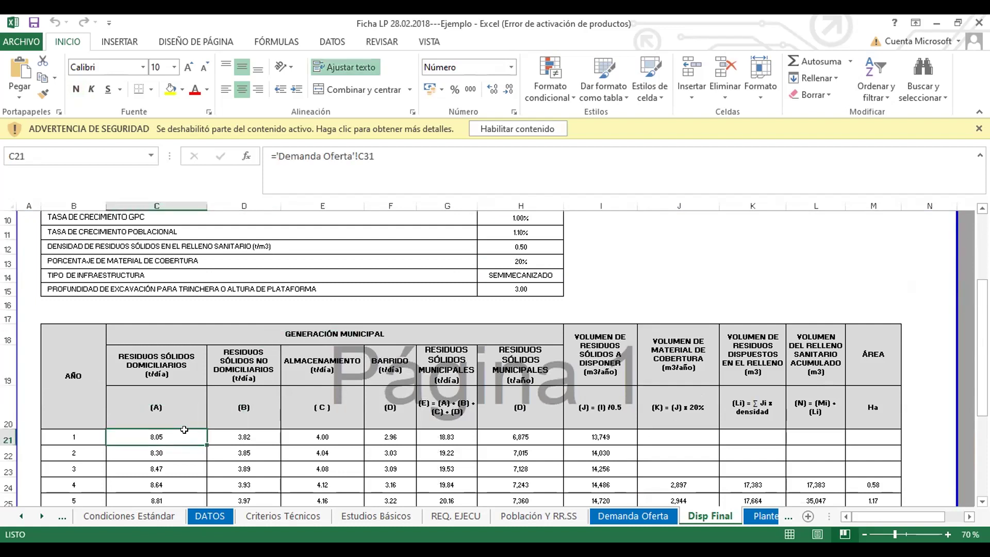
scroll(536, 276, up, 2)
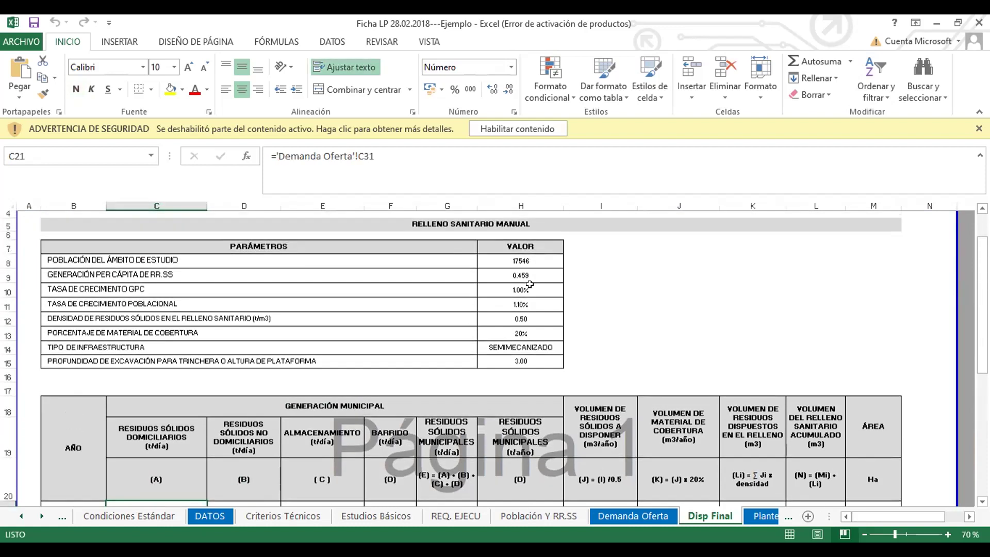
click(520, 264)
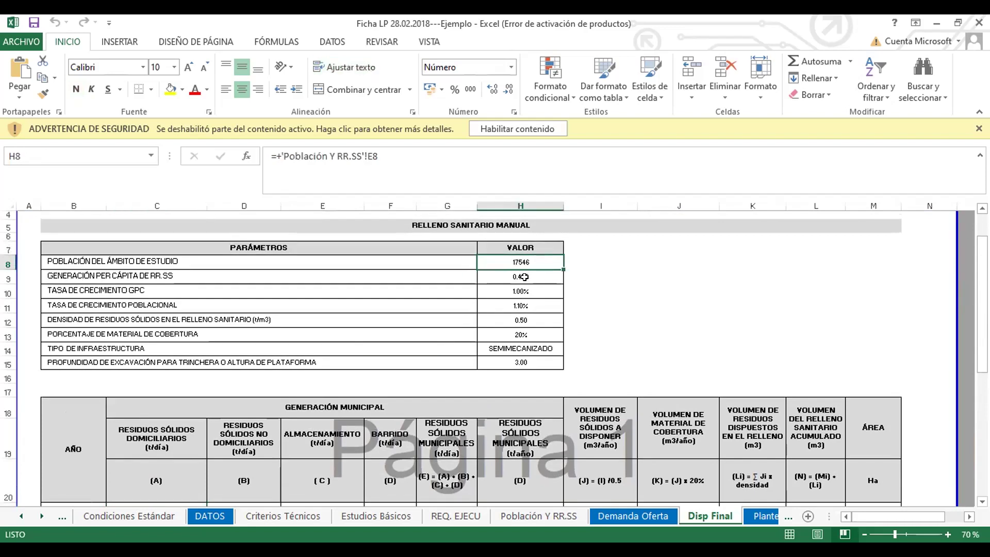
click(522, 277)
scroll(269, 290, down, 1)
scroll(270, 291, down, 3)
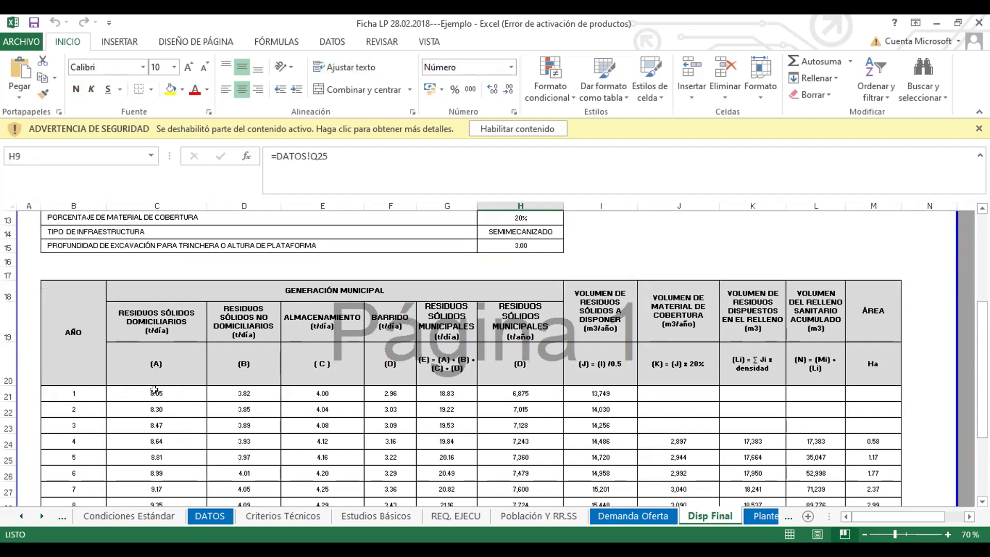
click(155, 390)
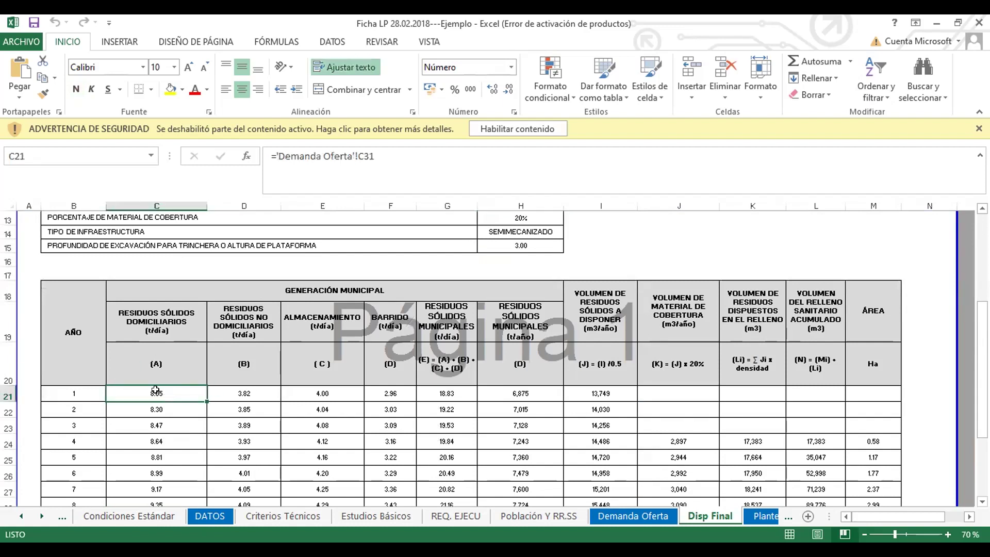
click(224, 394)
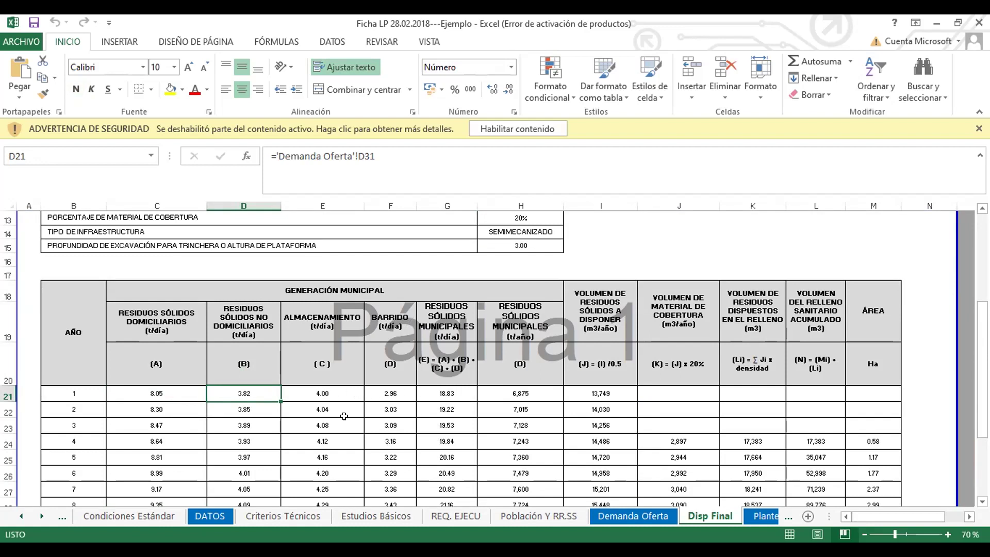
- Examine the final years of the Disp Final table and the total area formula against the column headings
scroll(344, 416, down, 6)
scroll(306, 418, up, 3)
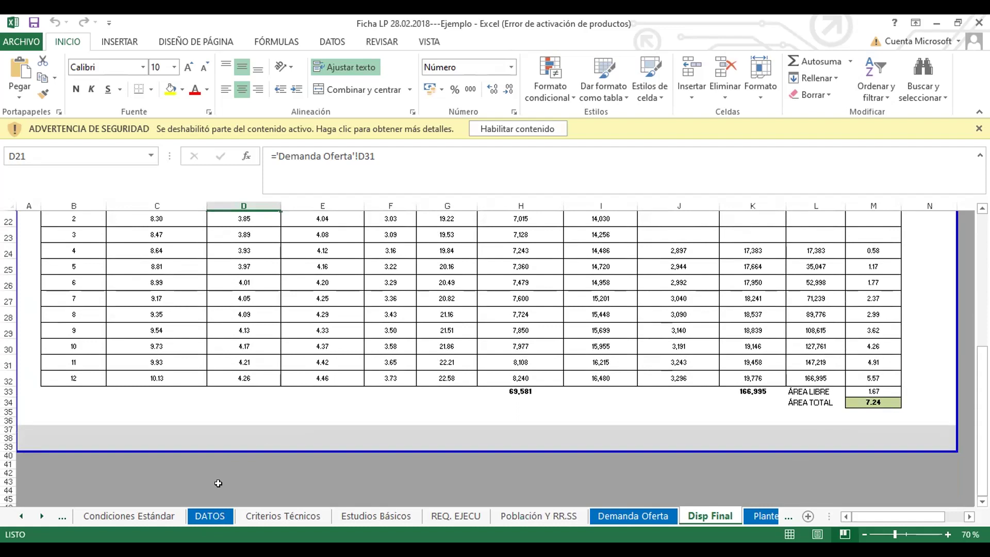
drag(368, 378, 281, 356)
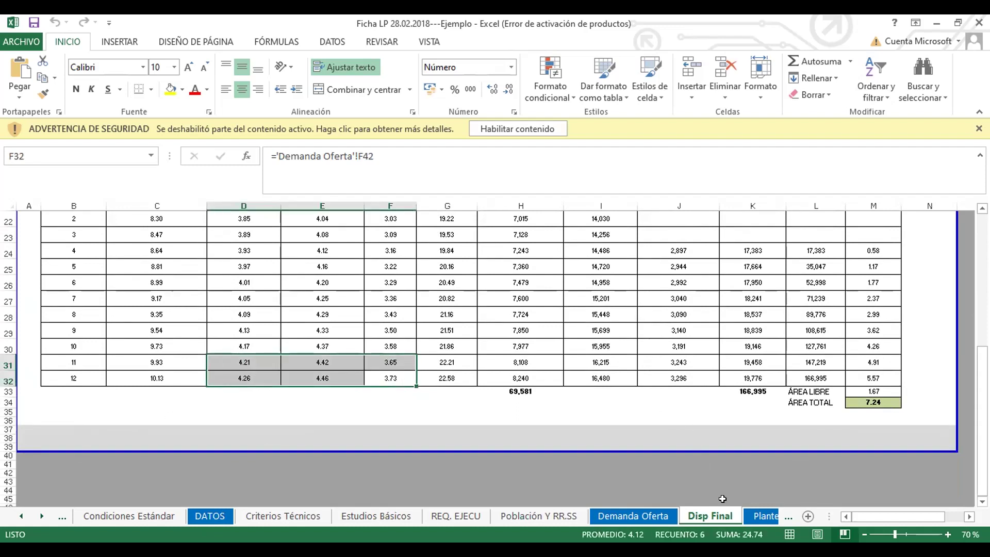
drag(883, 510, 902, 517)
click(680, 402)
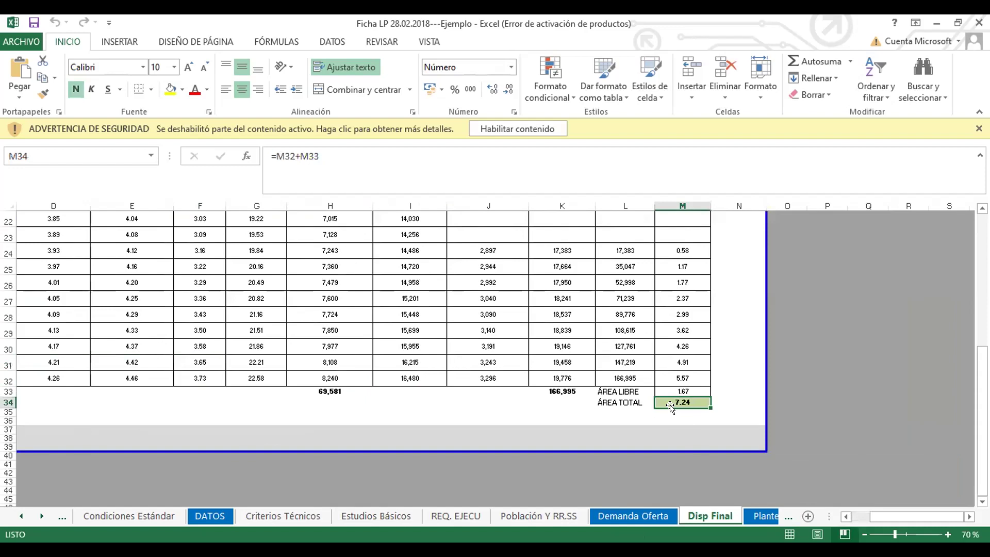
scroll(671, 407, up, 2)
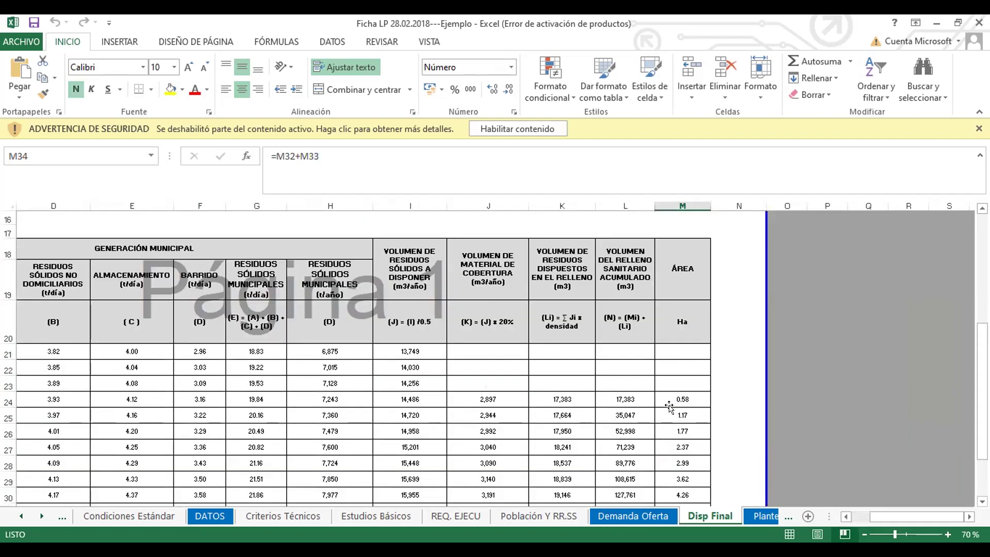
scroll(669, 407, down, 2)
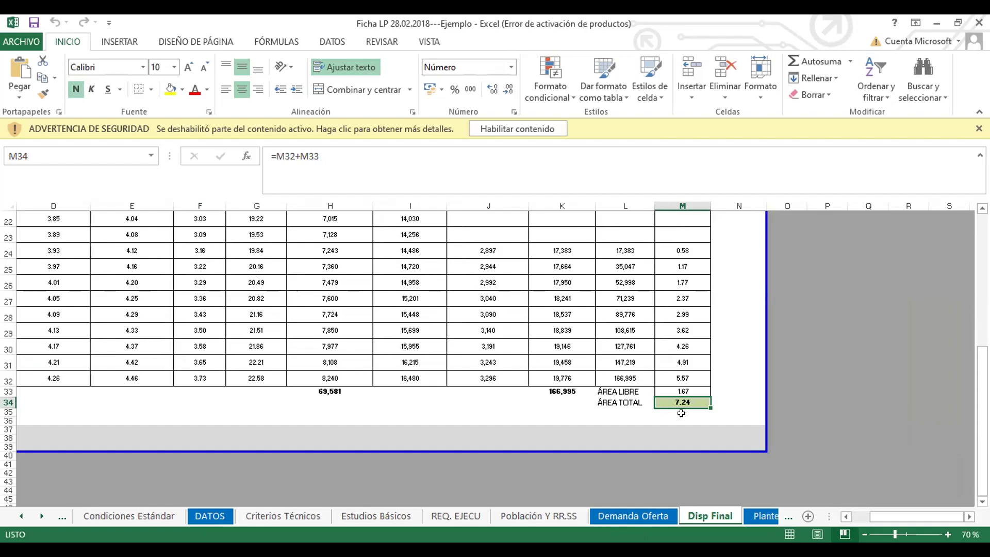
scroll(413, 326, up, 2)
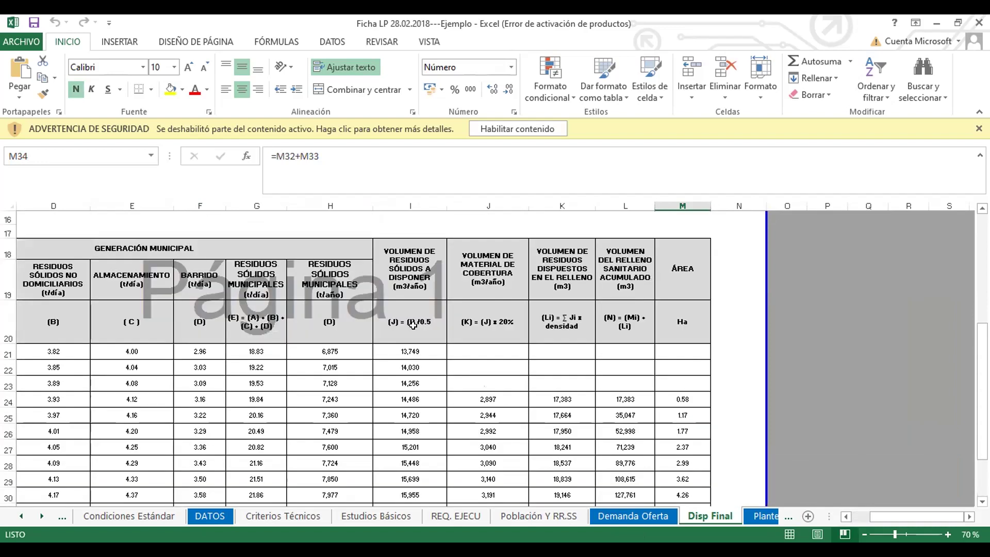
scroll(412, 326, down, 3)
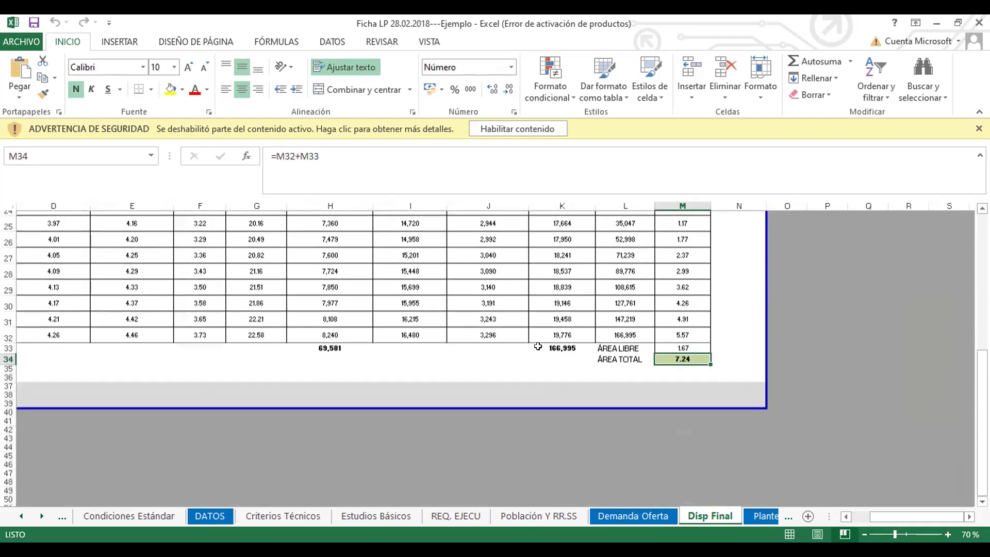
- Inspect the year 12 accumulated landfill volume formula against its column heading, and recheck the total area formula
click(643, 326)
scroll(641, 325, up, 4)
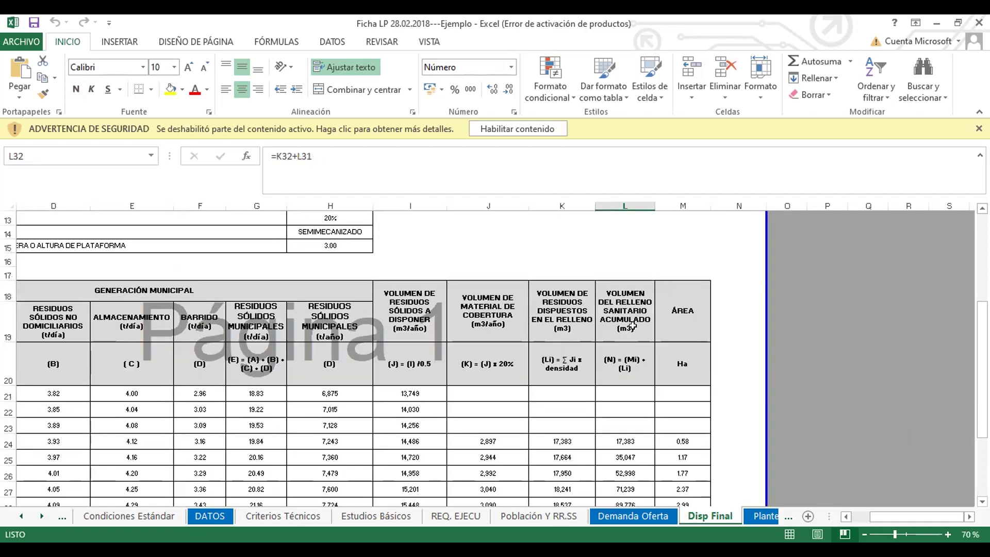
scroll(574, 345, down, 3)
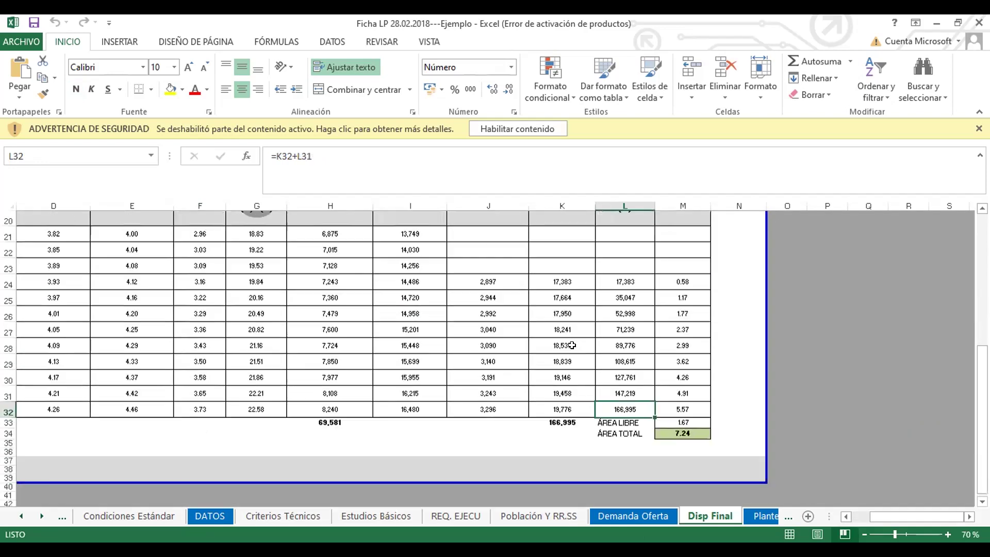
scroll(571, 345, up, 3)
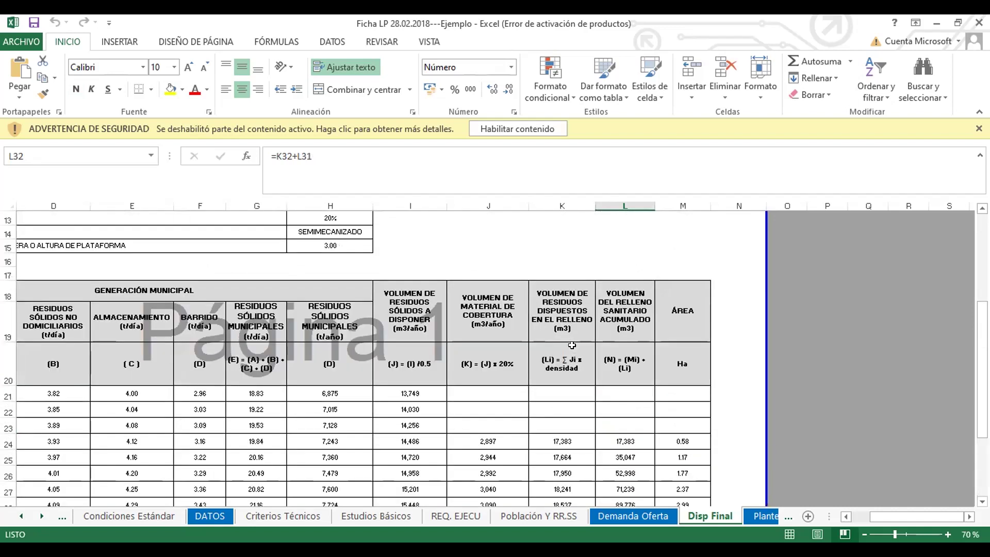
scroll(571, 345, down, 3)
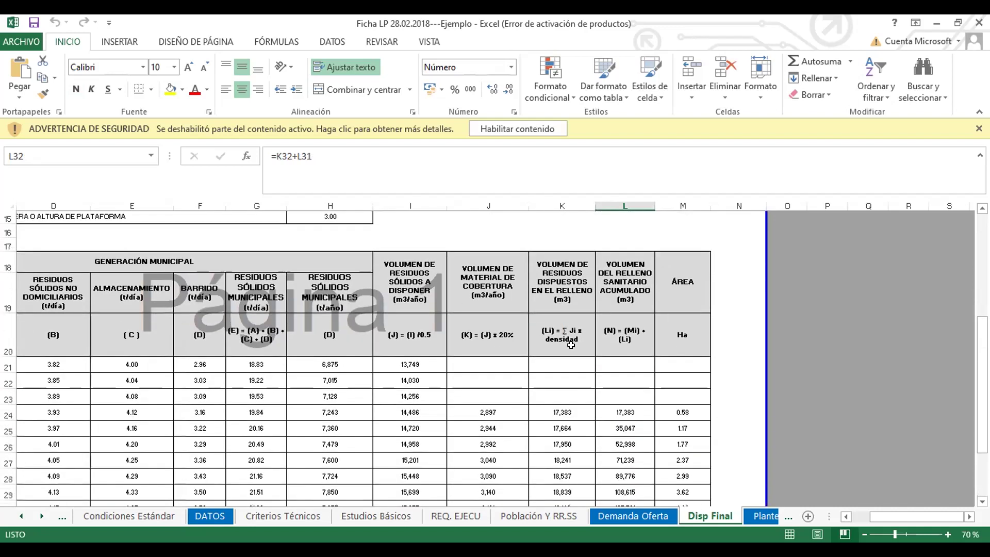
click(693, 397)
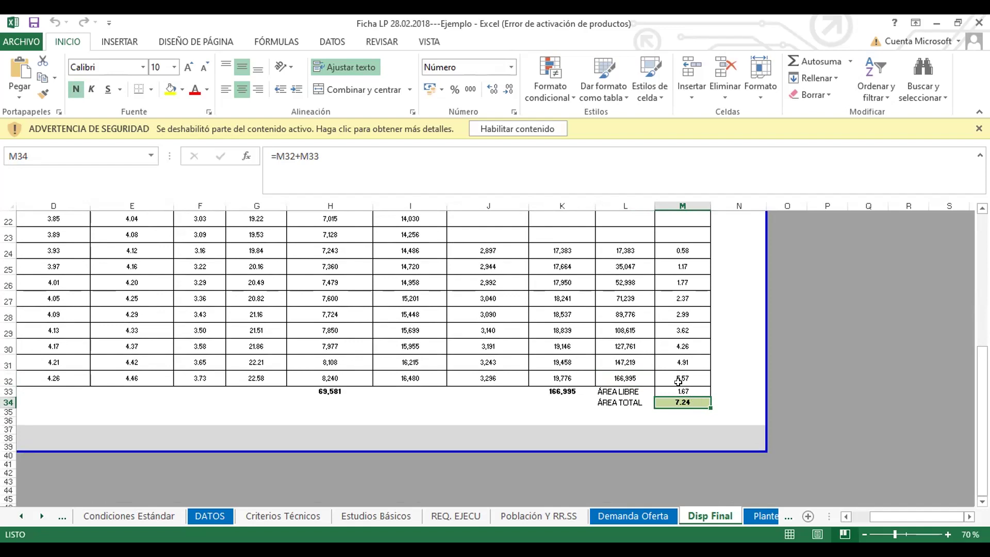
- Recheck the Disp Final area column and total, and review the kit requirement and vehicle collection tables on the Planteamiento Técnico sheet
scroll(670, 375, up, 2)
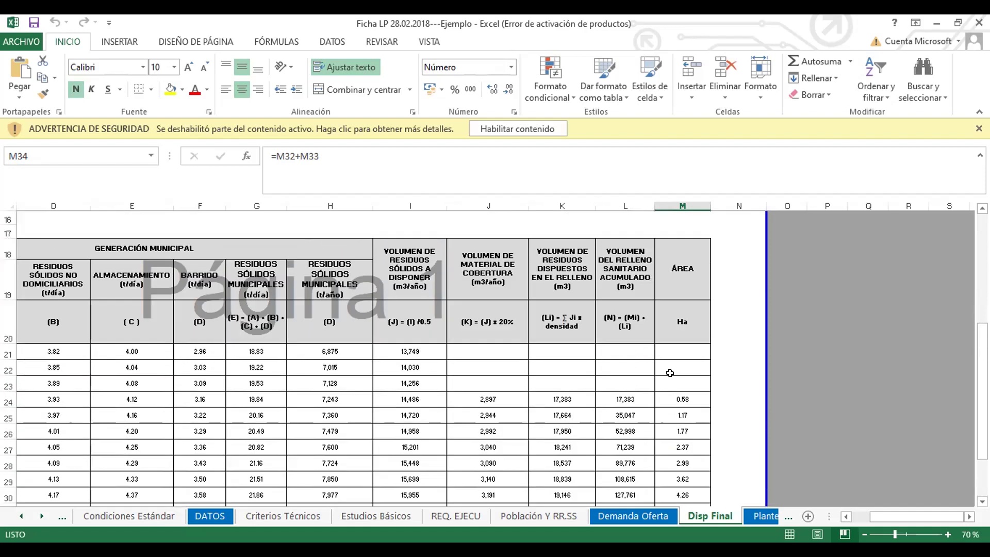
scroll(670, 373, down, 2)
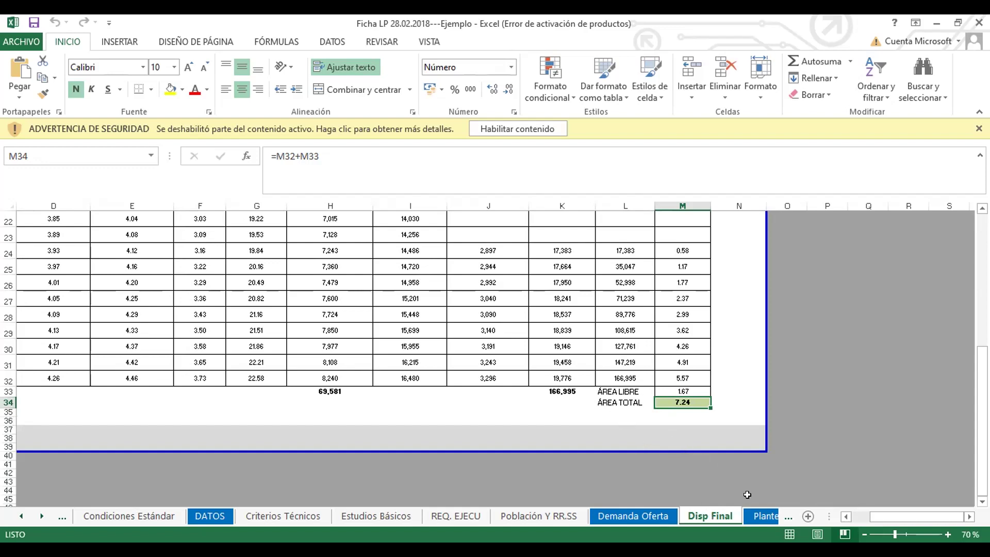
click(749, 515)
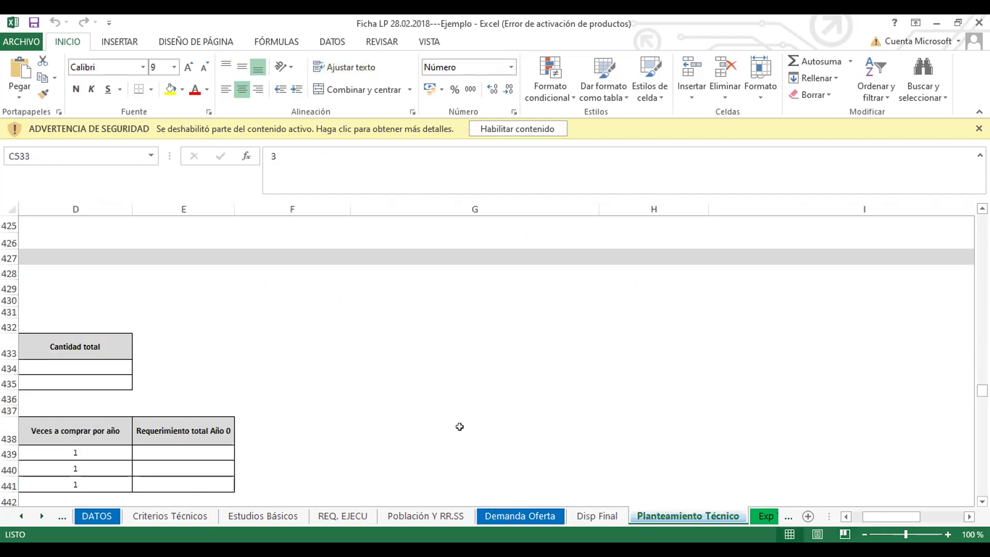
scroll(213, 415, up, 20)
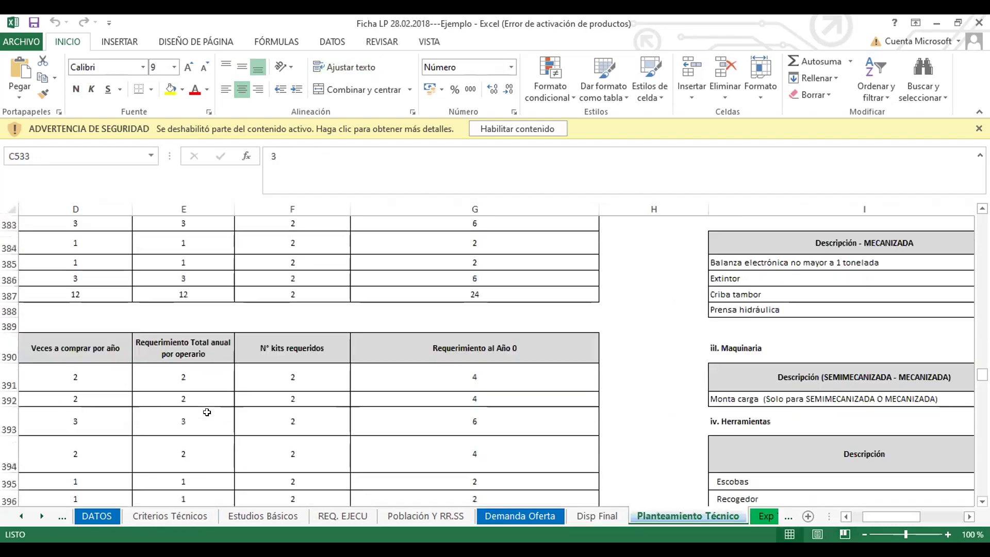
scroll(206, 412, up, 20)
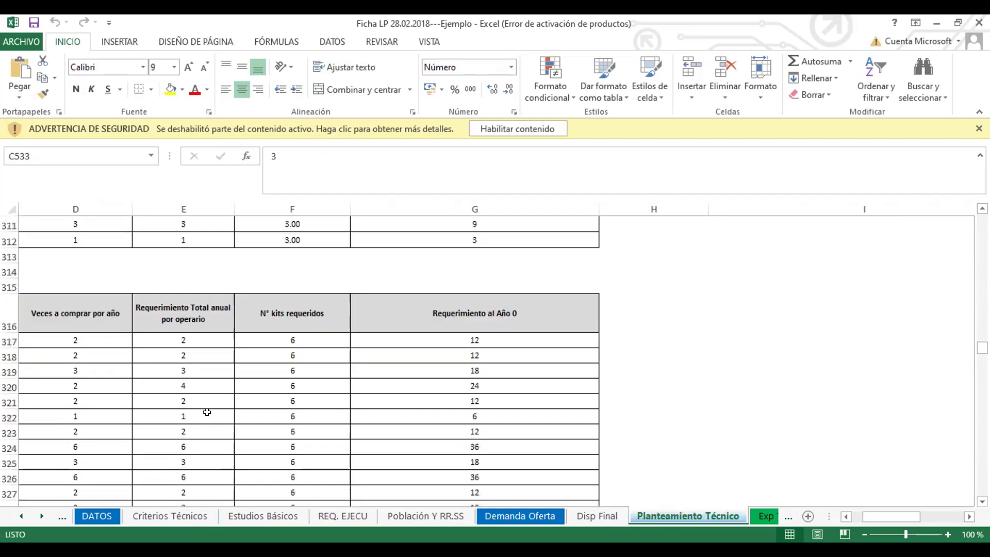
scroll(206, 407, up, 5)
scroll(207, 407, down, 2)
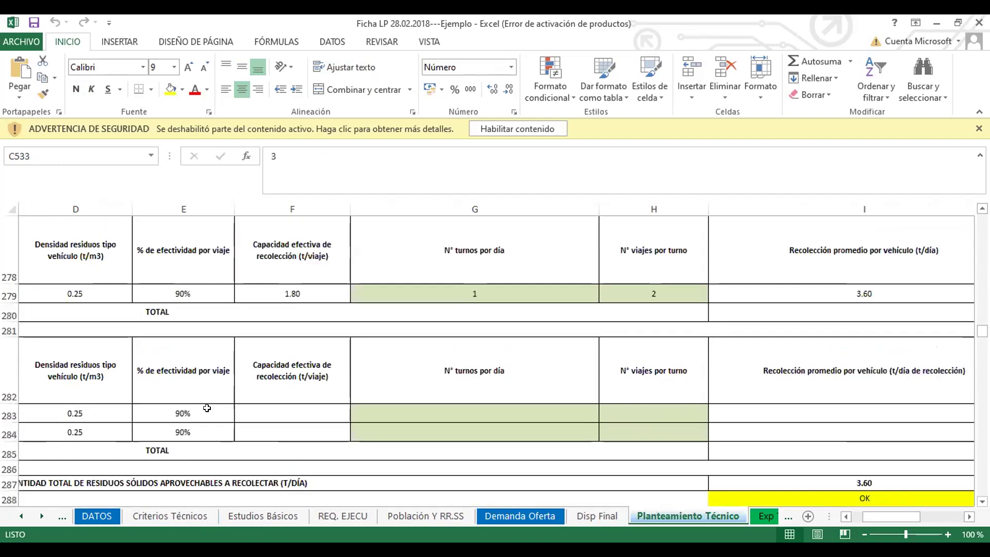
scroll(206, 406, up, 8)
scroll(207, 405, up, 20)
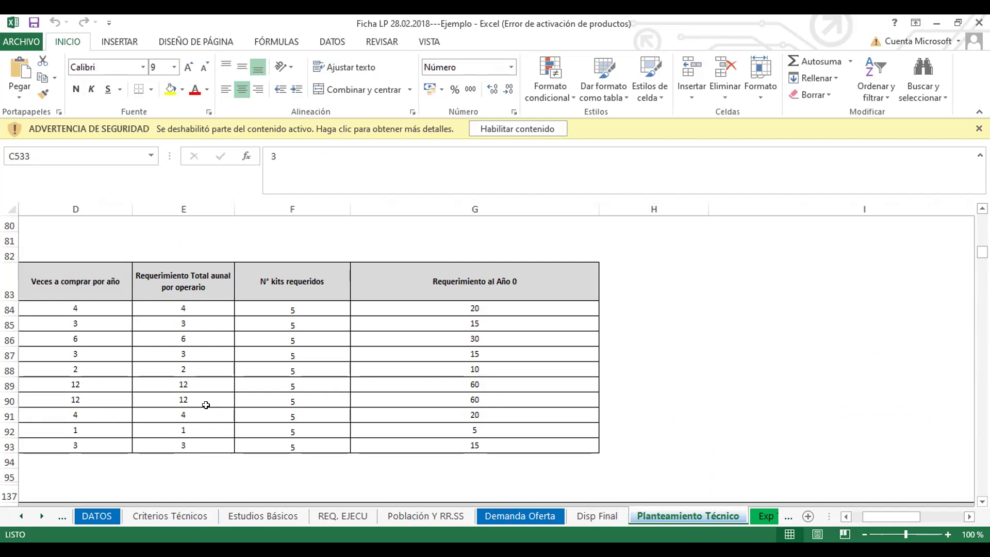
- Return to the Disp Final sheet and review the landfill parameters table above the waste generation projection
click(592, 512)
scroll(346, 405, up, 7)
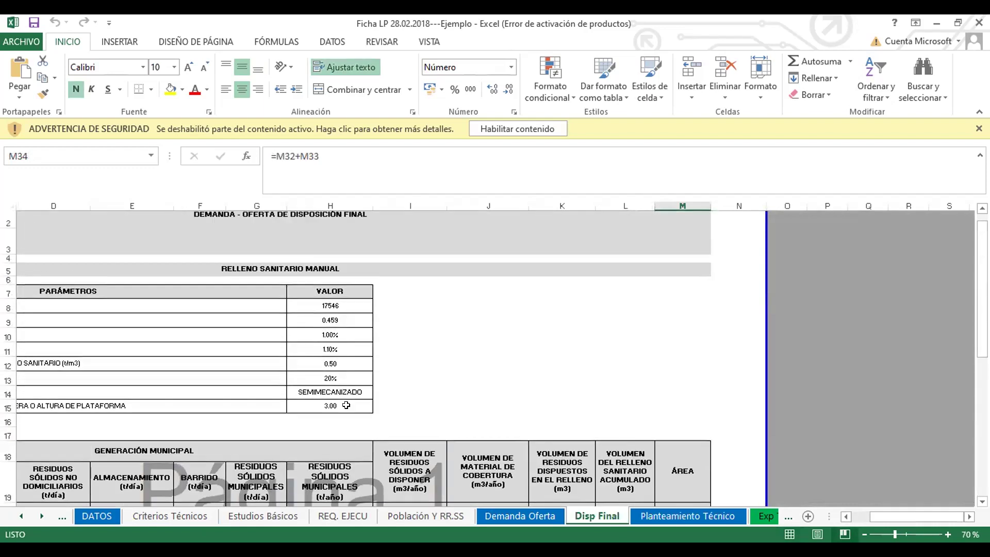
scroll(346, 405, up, 1)
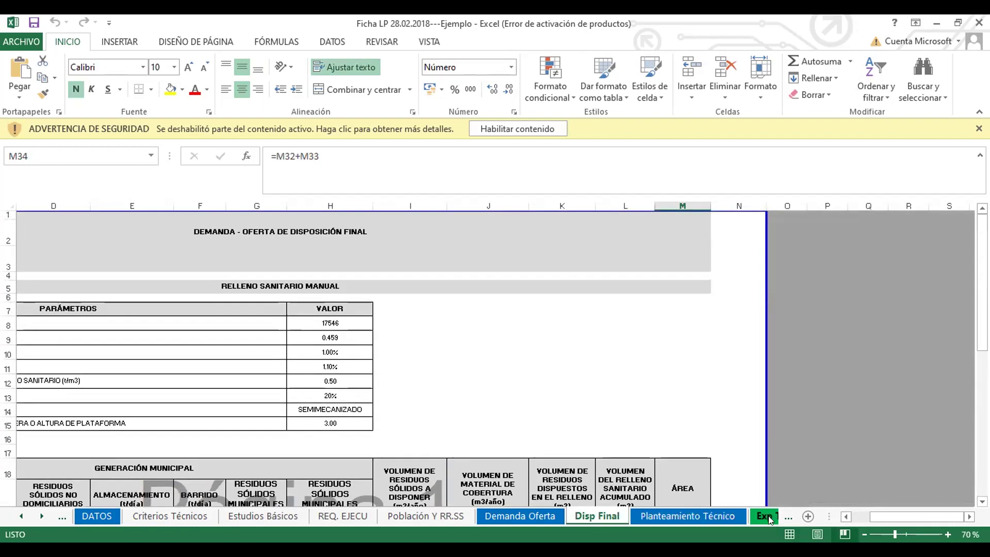
- Review the project management, technical dossier, environmental study and support staff costs on the Exp Técnico y otros sheet
click(767, 516)
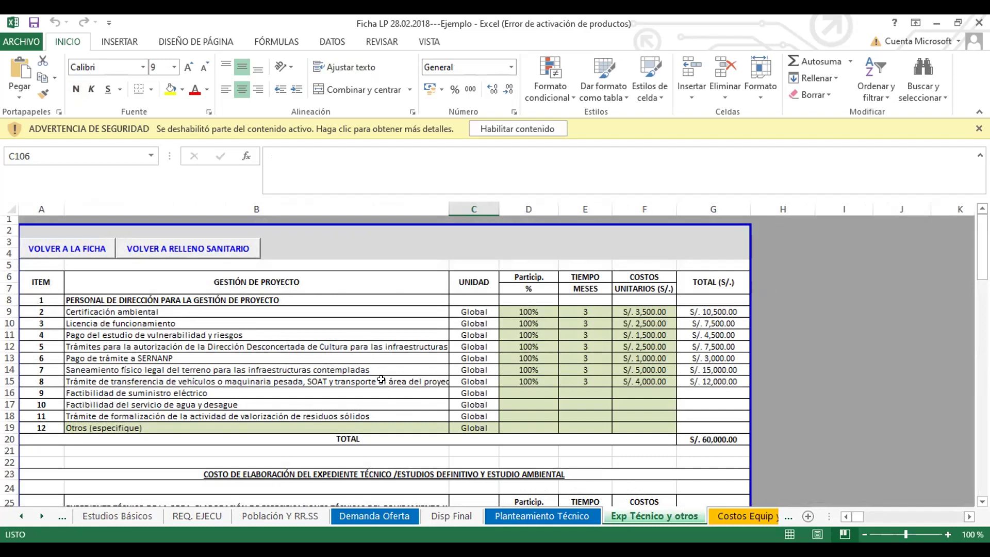
scroll(428, 362, down, 6)
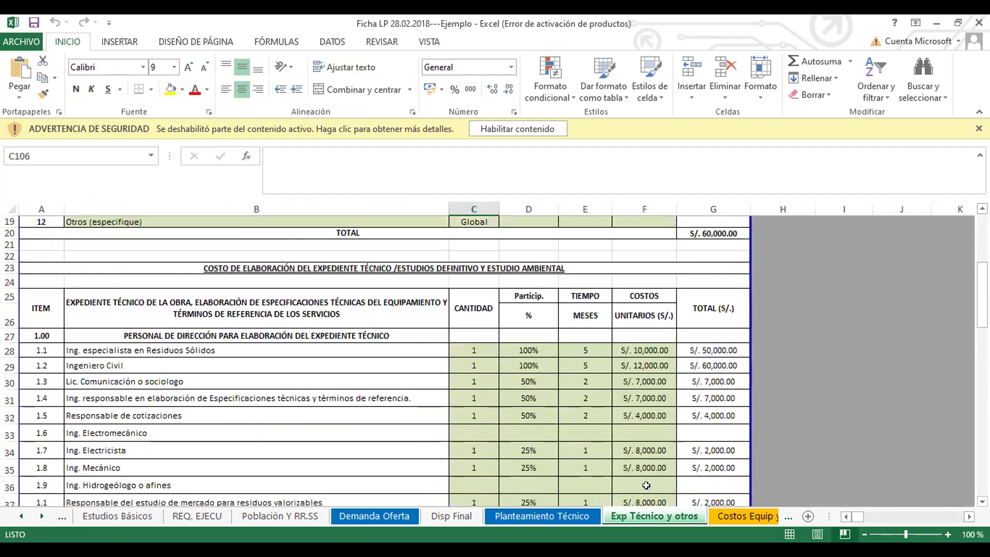
scroll(621, 461, down, 2)
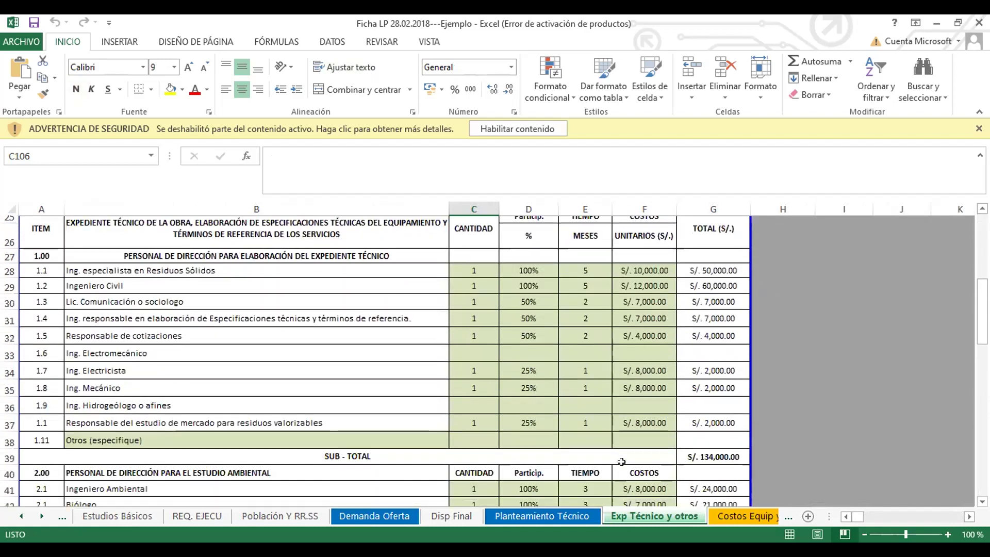
scroll(621, 462, down, 3)
scroll(622, 461, down, 2)
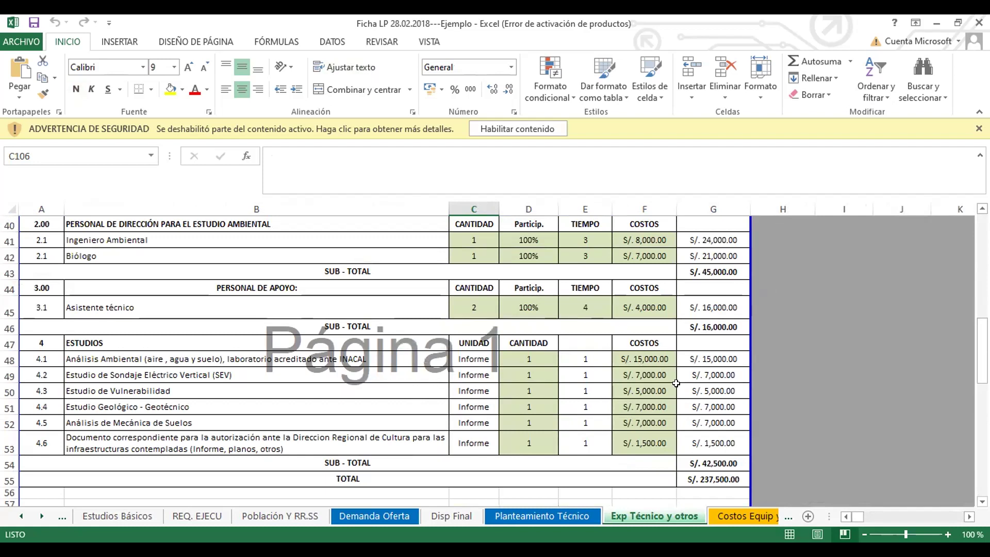
- Look back through the Costos Equip y Consul sheet from the protective equipment costs up to the public-area storage table
click(735, 514)
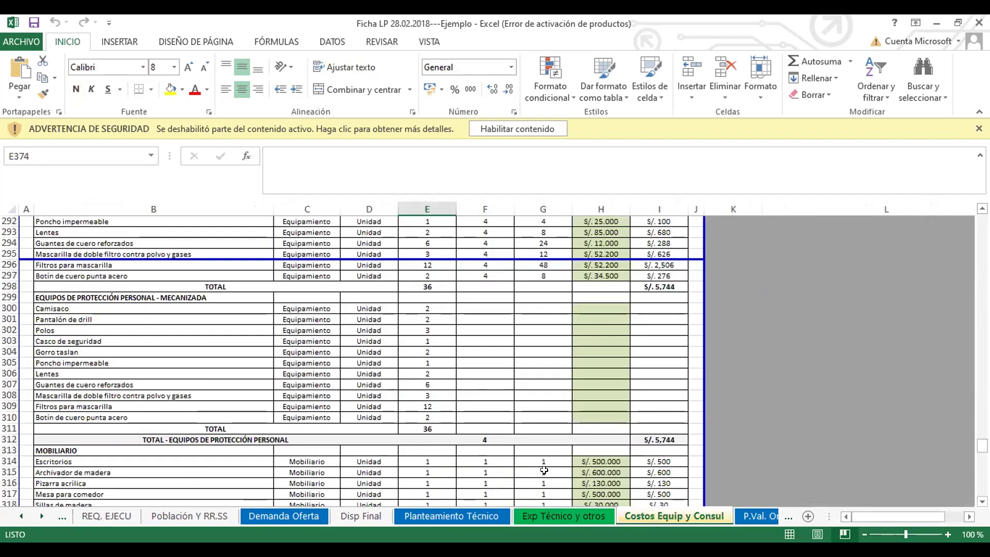
scroll(544, 470, up, 13)
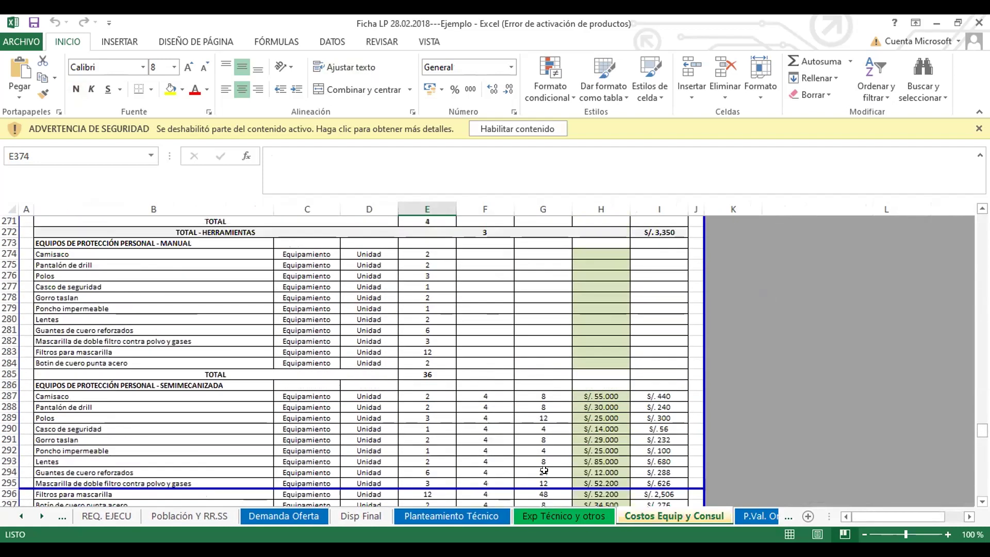
scroll(543, 466, up, 17)
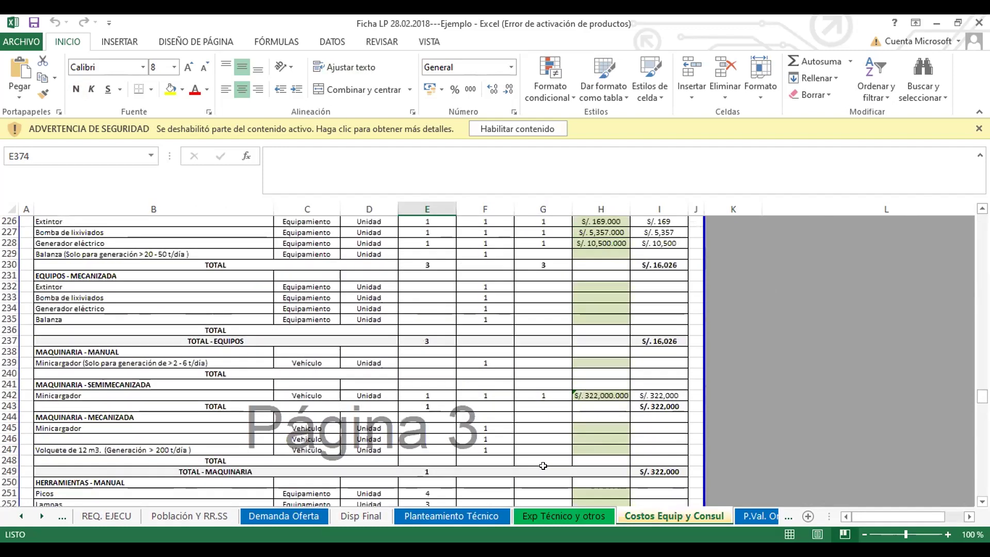
scroll(542, 465, up, 17)
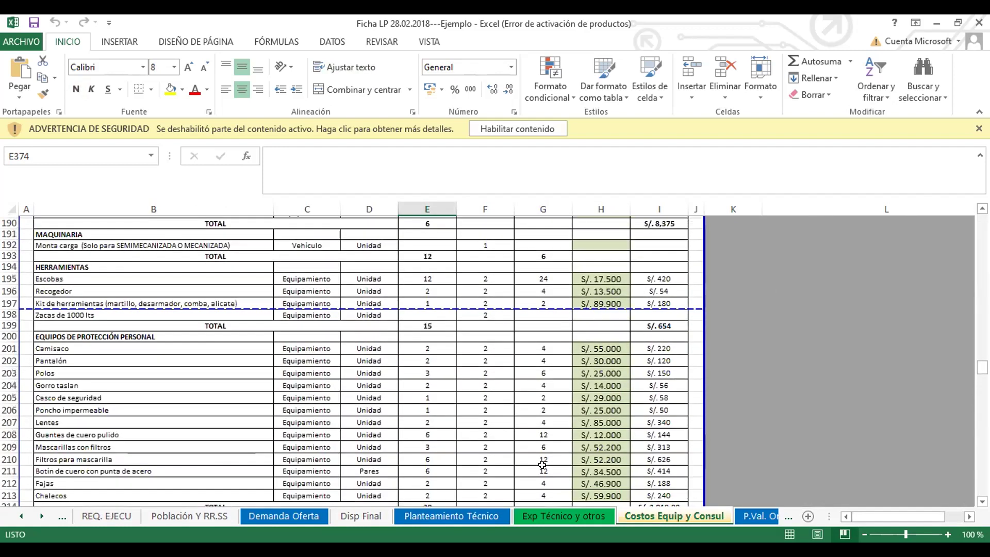
scroll(542, 464, up, 18)
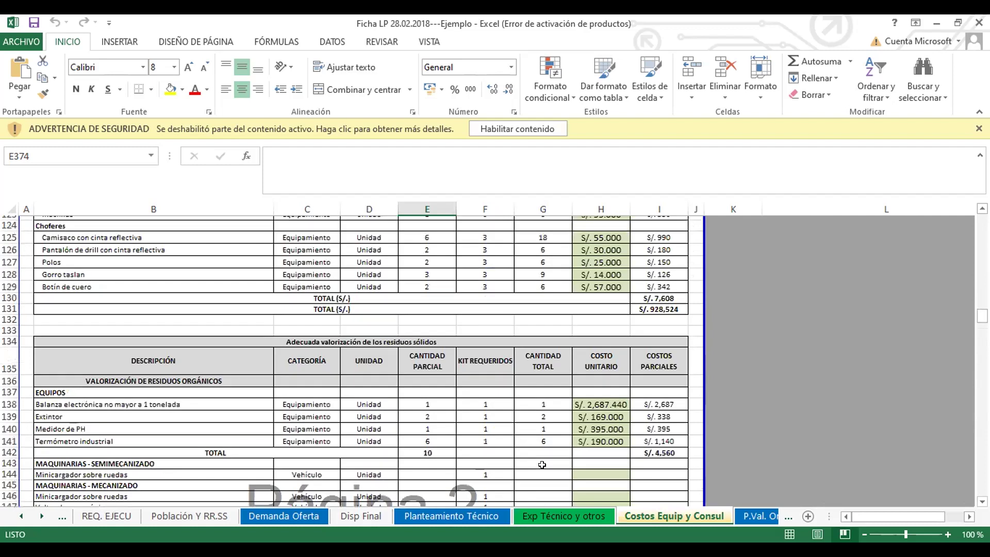
scroll(542, 464, up, 6)
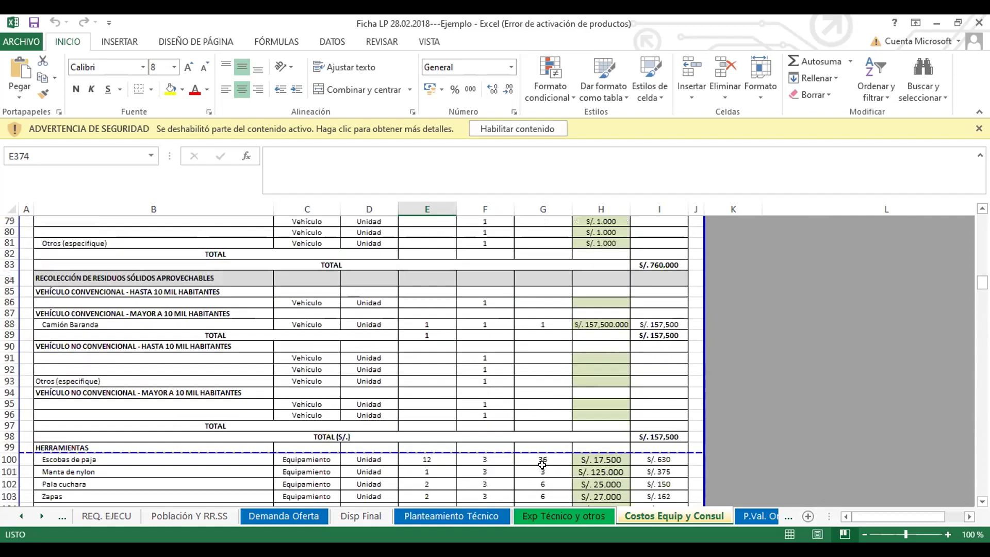
scroll(542, 464, up, 15)
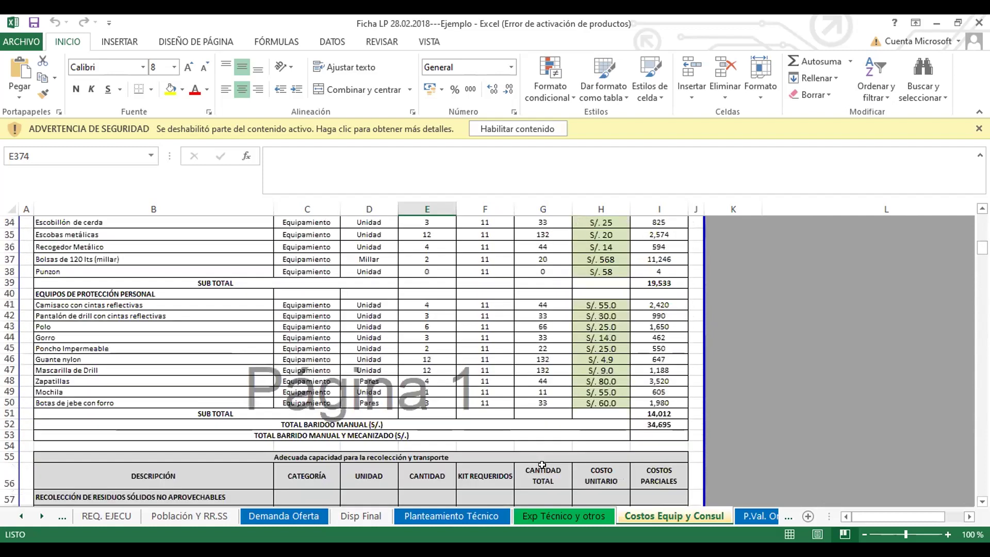
scroll(542, 464, up, 11)
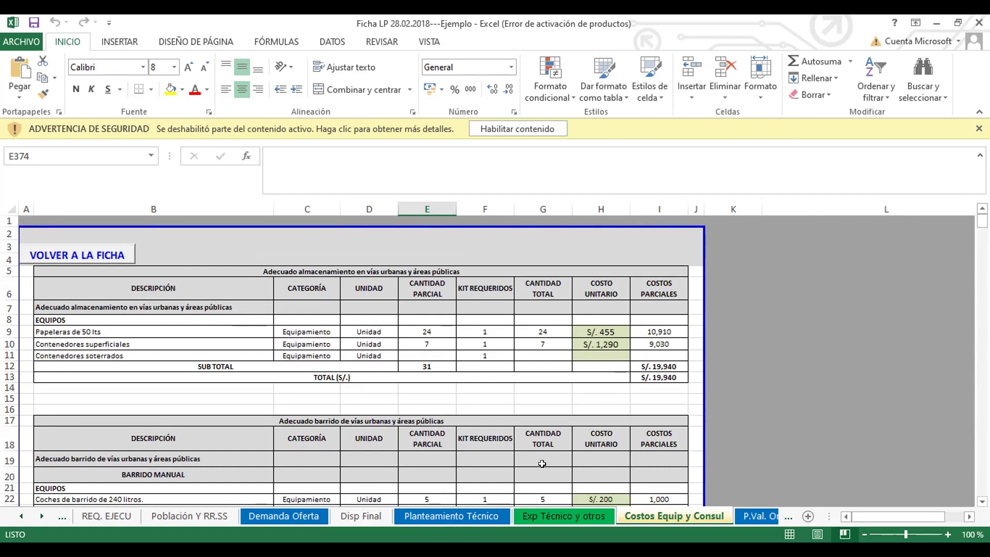
- Examine the street sweeping equipment, tool and protective gear costs and the non-recoverable waste collection vehicle costs
scroll(497, 451, down, 4)
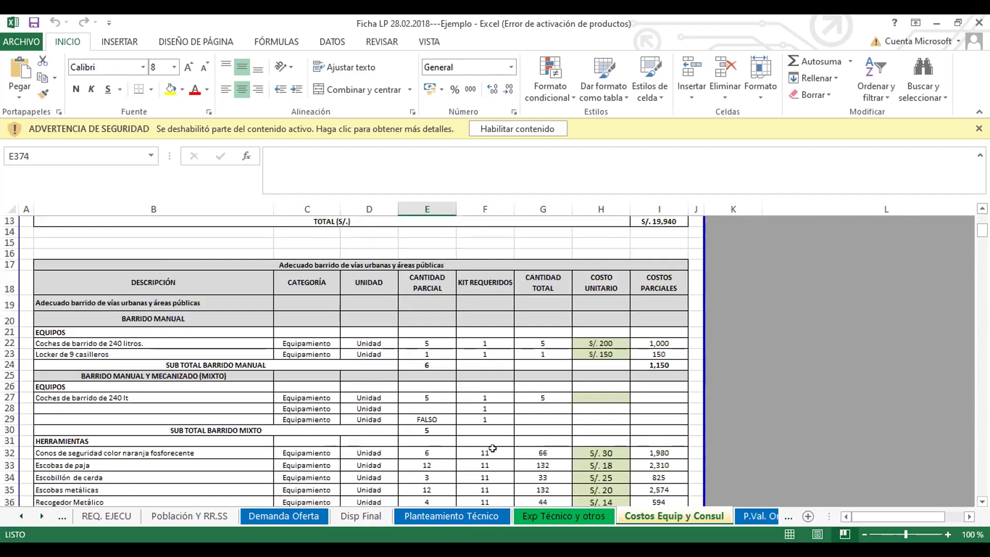
scroll(492, 448, down, 8)
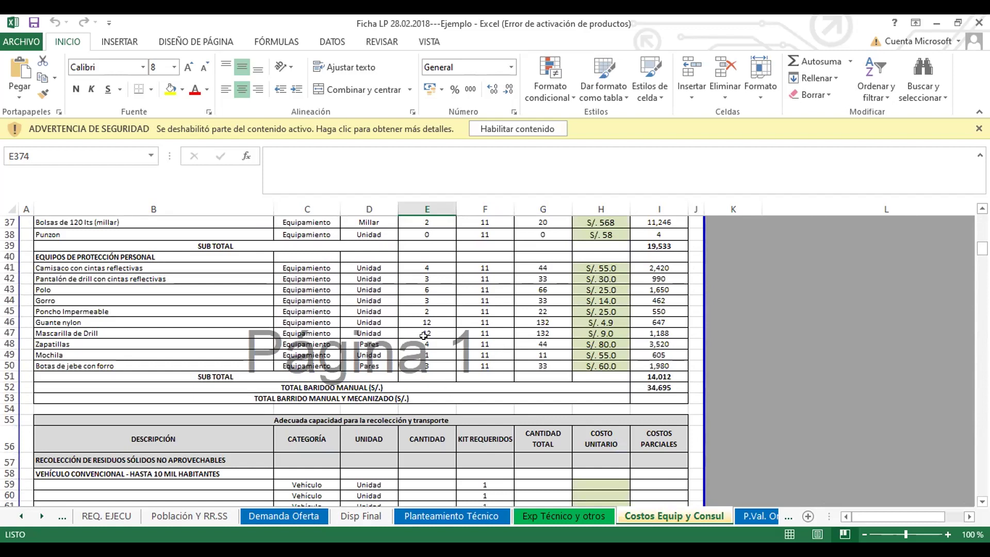
scroll(424, 340, down, 6)
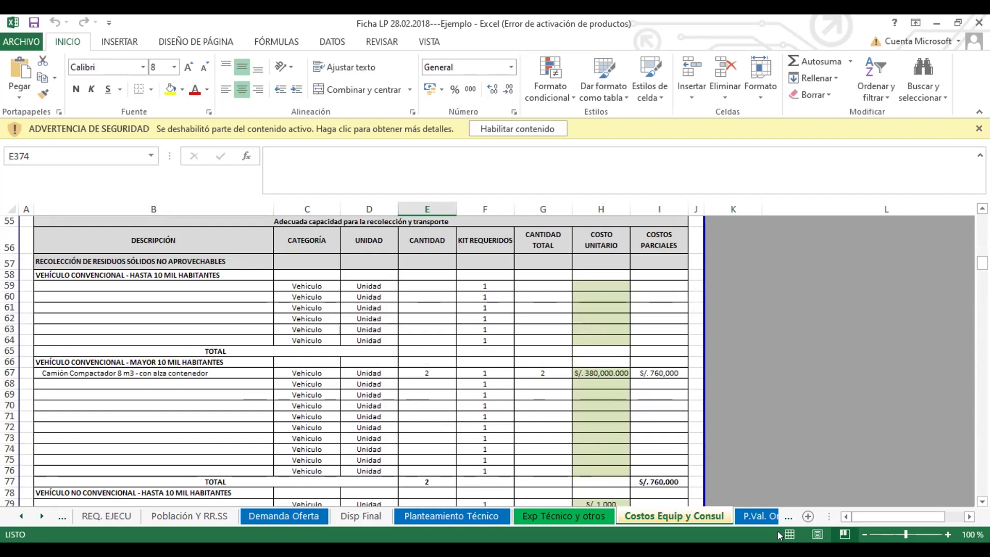
- Review the manual organic recovery plant budget on the P.Val. Orgánico sheet and inspect the total construction cost formula
click(752, 514)
scroll(543, 465, up, 5)
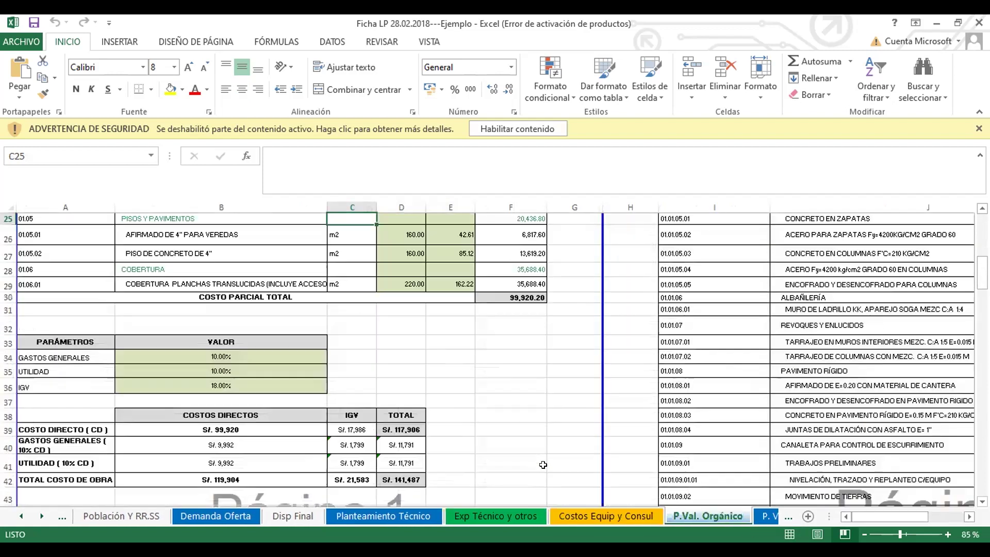
scroll(543, 465, up, 5)
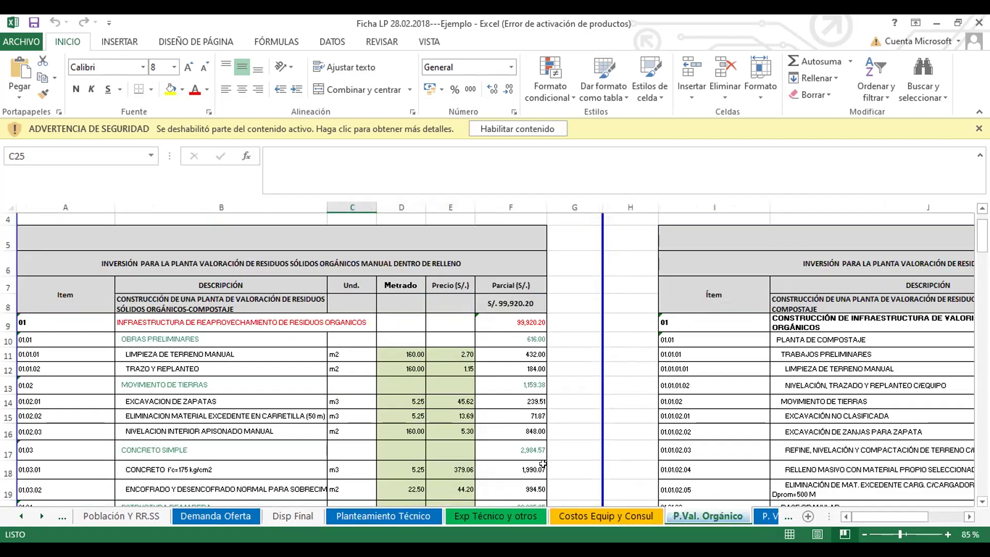
scroll(409, 381, down, 3)
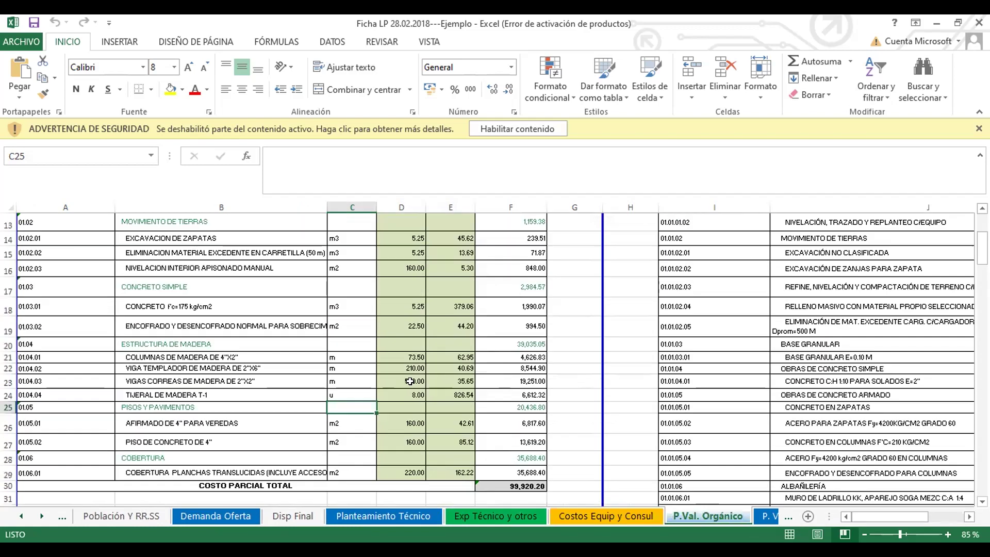
scroll(408, 383, down, 3)
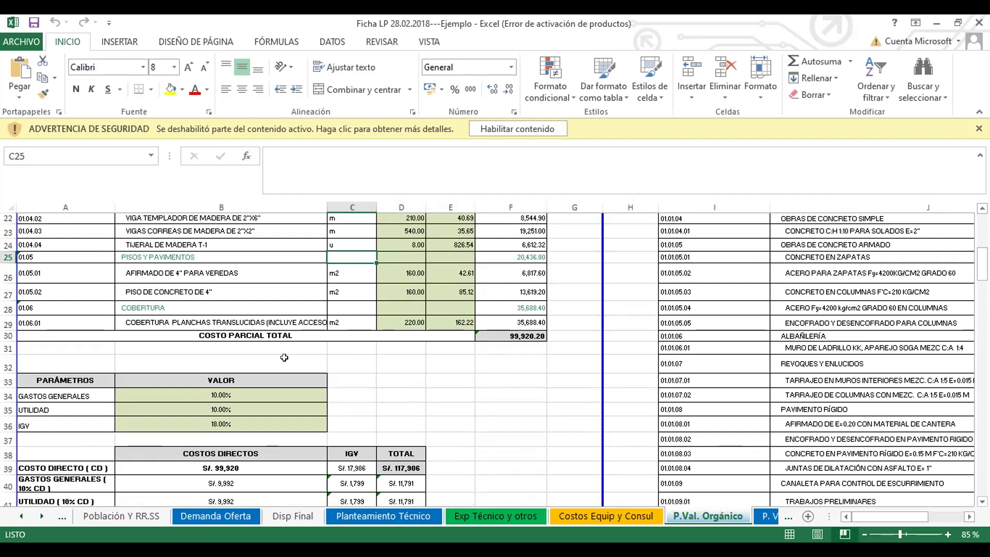
scroll(285, 357, down, 5)
scroll(284, 357, up, 3)
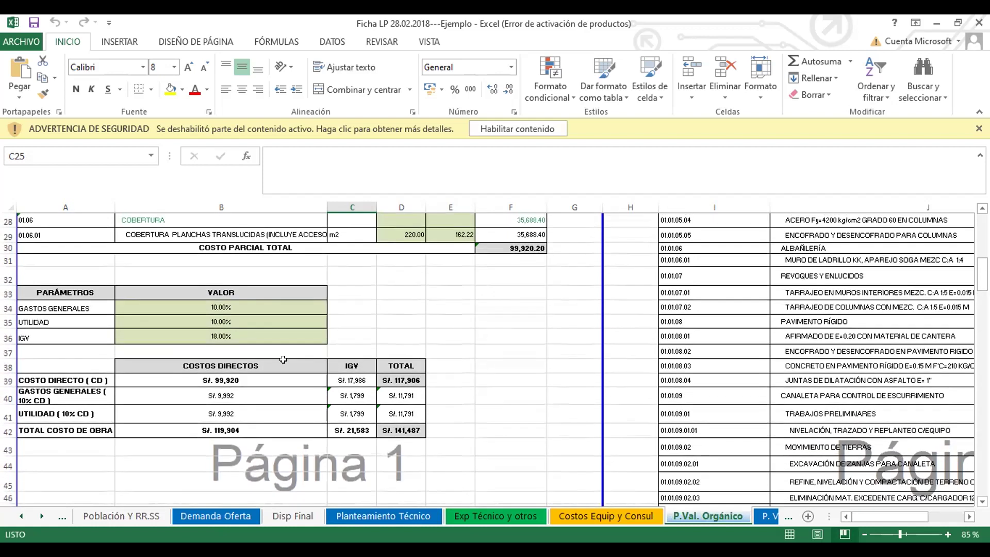
click(389, 427)
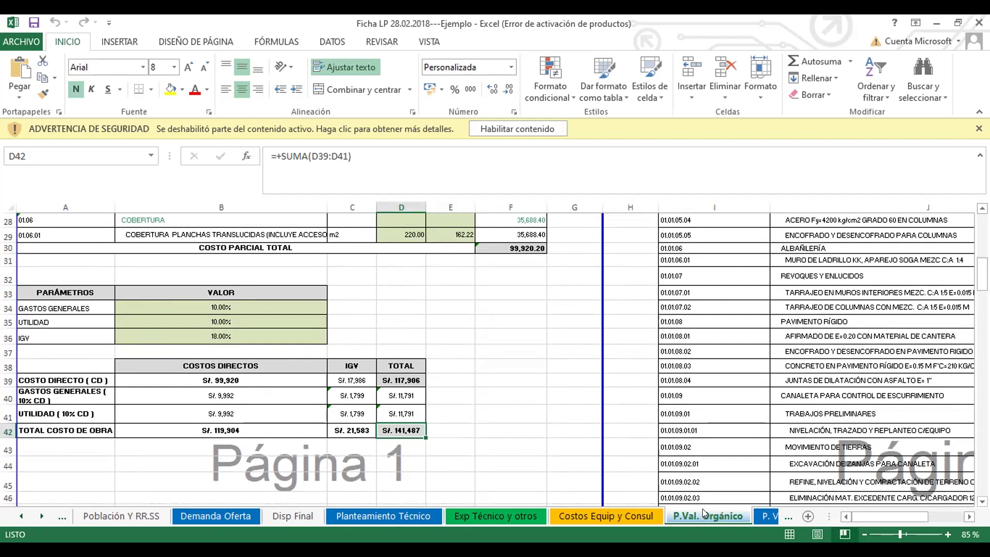
- Re-examine the manual composting plant's work items, comparing their quantity, unit price and partial cost columns
scroll(241, 336, up, 3)
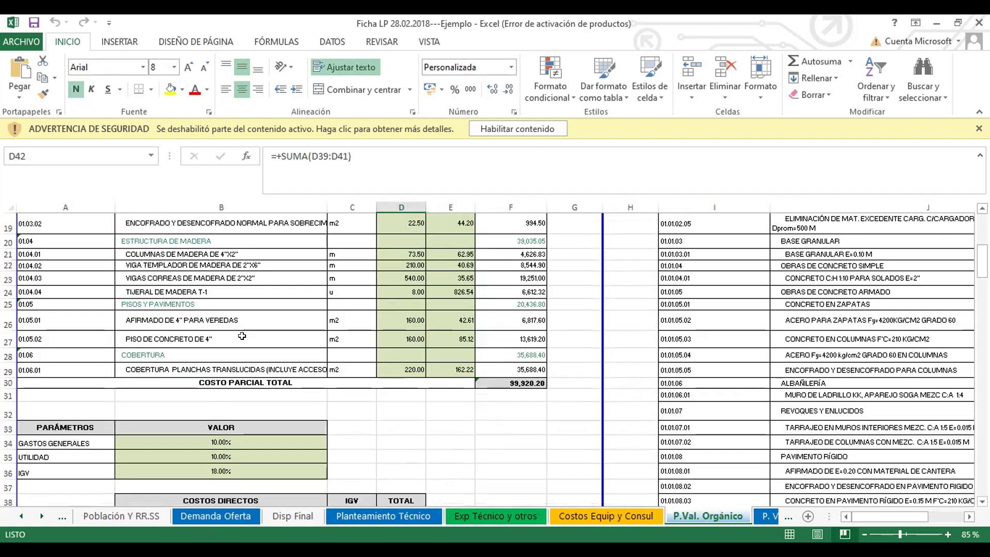
scroll(242, 336, up, 6)
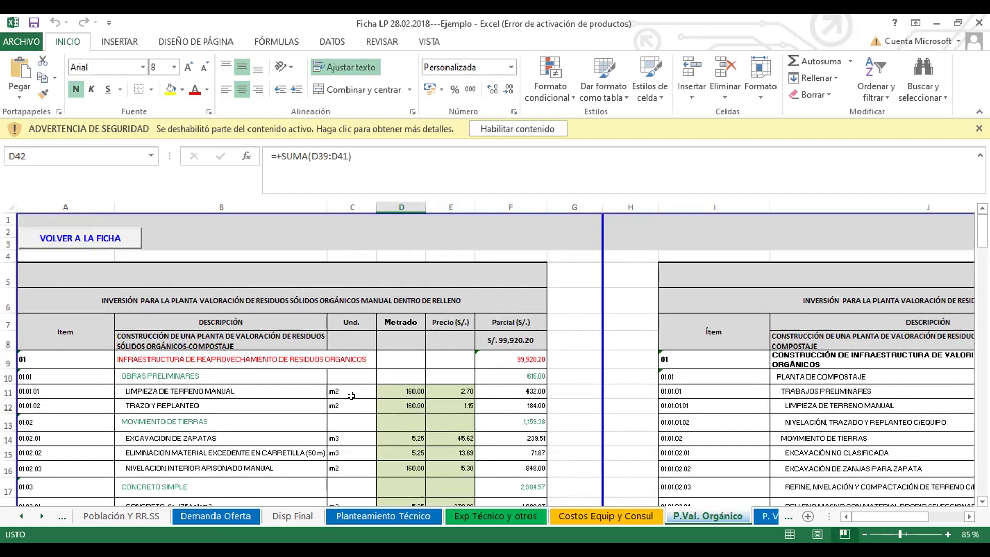
scroll(346, 393, down, 1)
scroll(346, 393, down, 4)
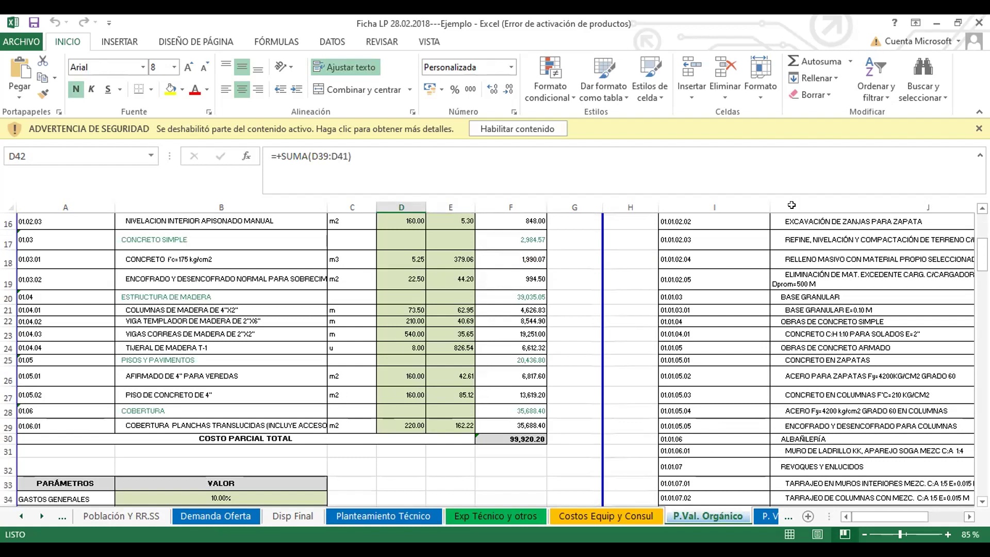
scroll(792, 205, up, 4)
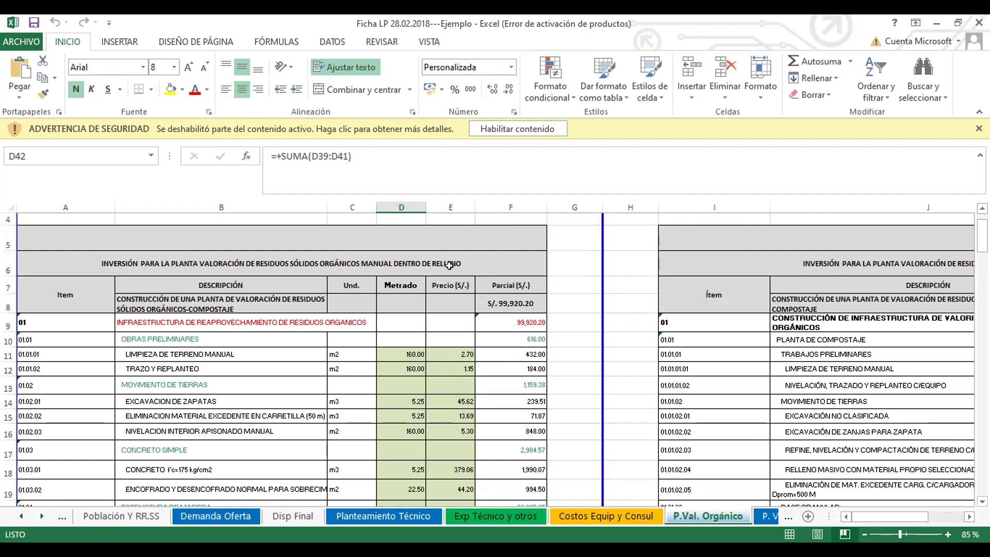
scroll(567, 386, down, 2)
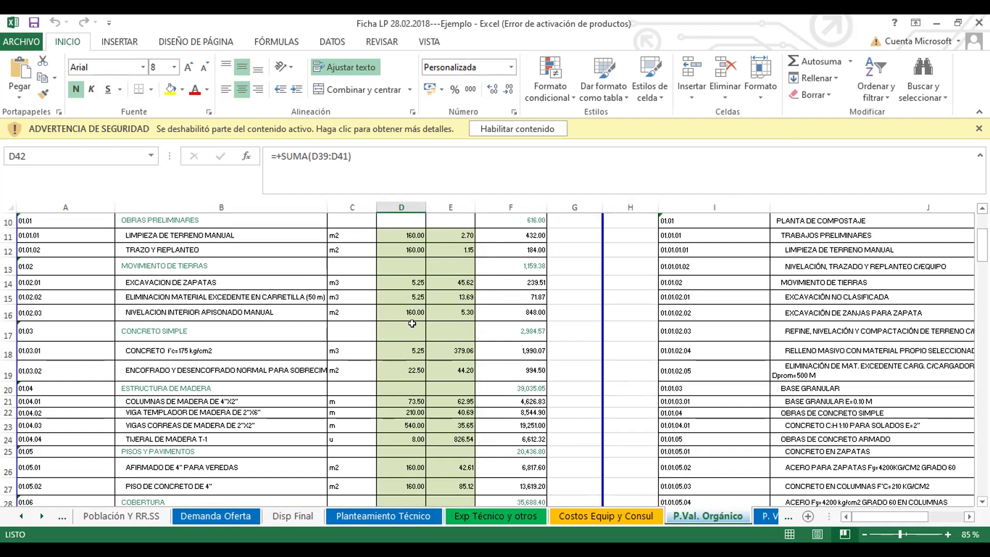
- Check the remaining organic plant items, and review the inorganic waste recovery centre's budget and cost summary on the P. Val. Inor sheet
scroll(391, 321, down, 1)
scroll(391, 321, down, 1)
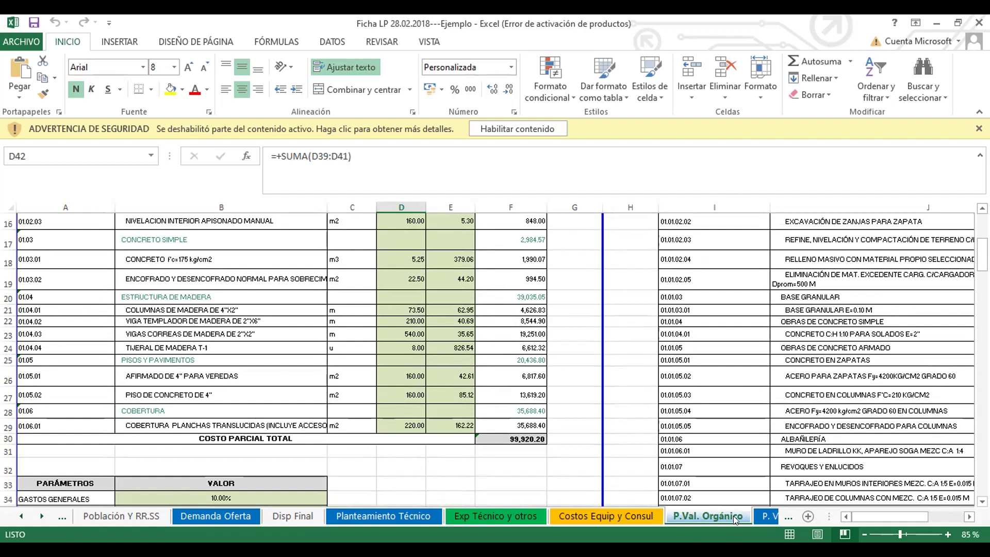
click(759, 514)
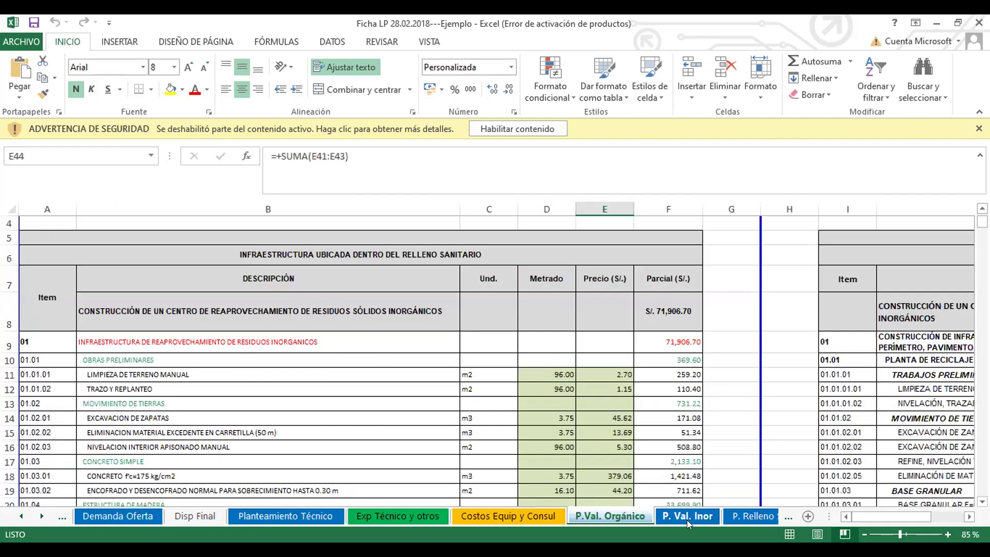
click(686, 517)
scroll(566, 411, down, 4)
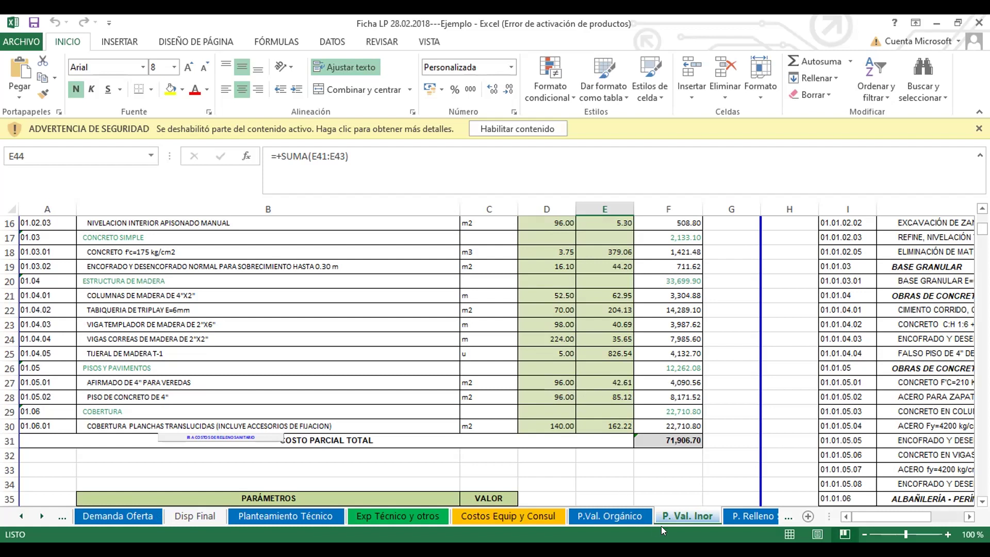
scroll(598, 466, up, 5)
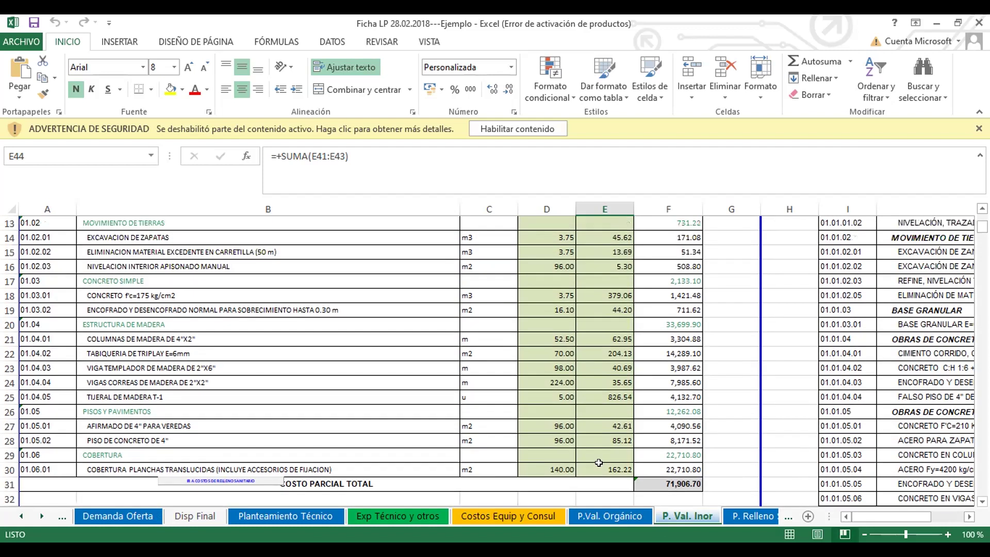
scroll(576, 431, down, 9)
scroll(572, 419, down, 2)
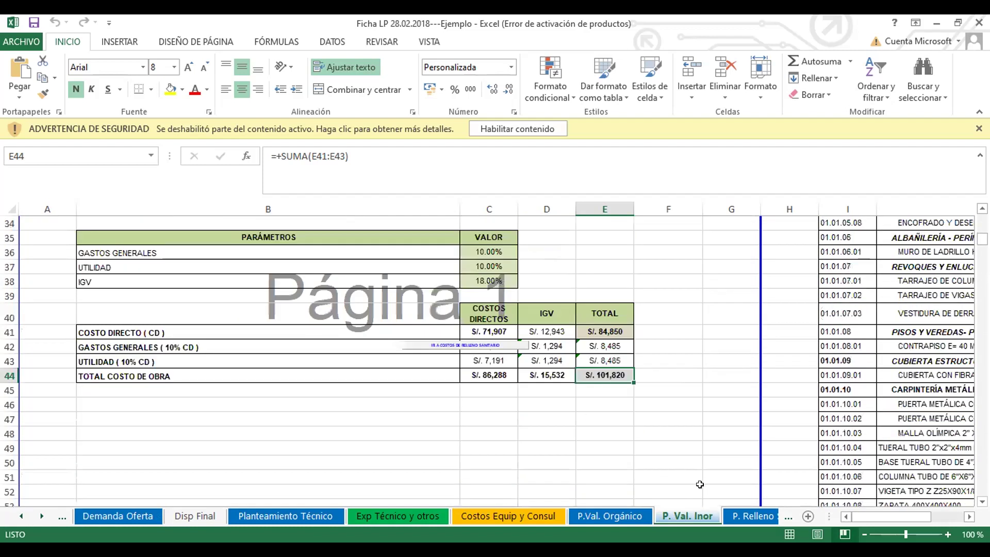
scroll(735, 512, down, 1)
- Review the landfill construction work items on the P. Relleno Sanitario sheet through to the partial cost total
click(714, 515)
scroll(436, 418, up, 15)
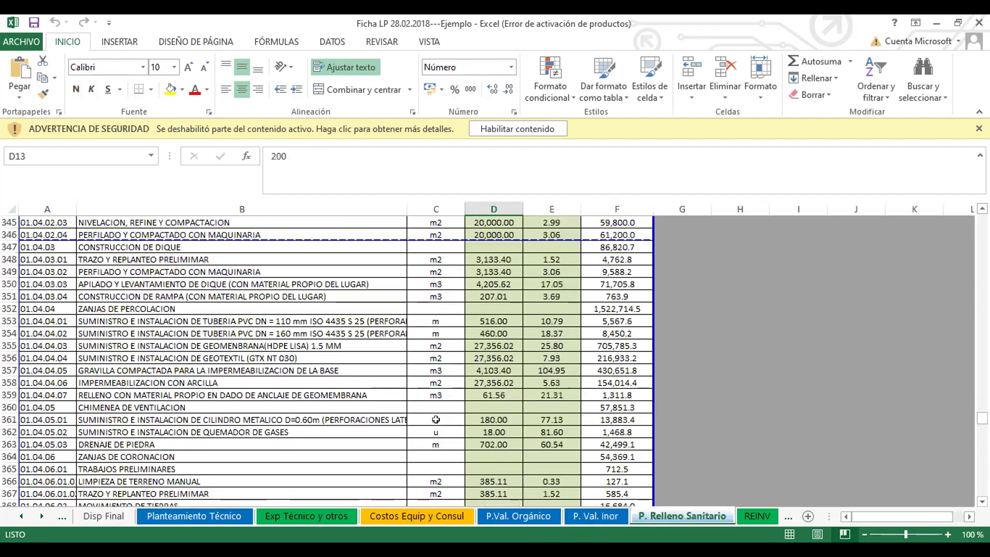
scroll(436, 419, up, 10)
scroll(435, 415, down, 20)
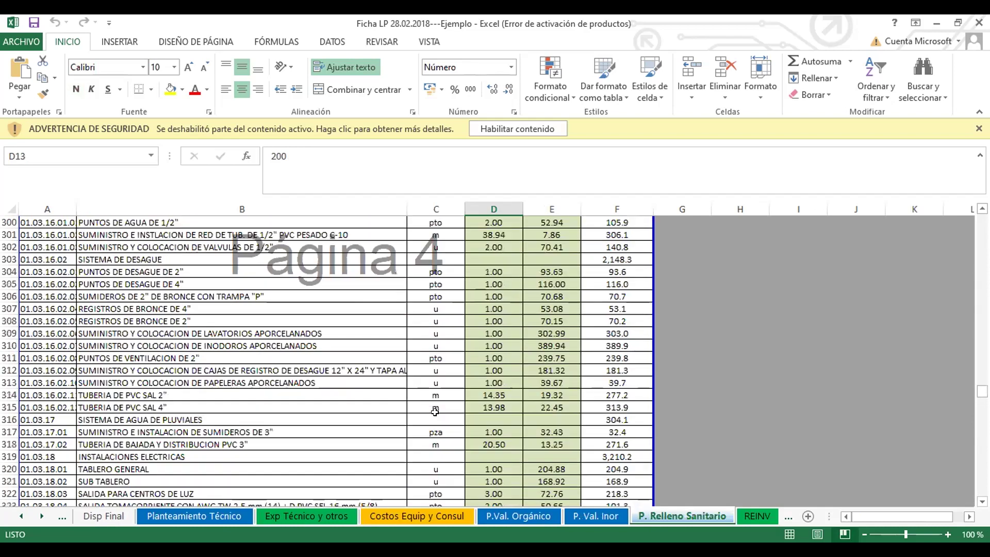
scroll(434, 411, down, 20)
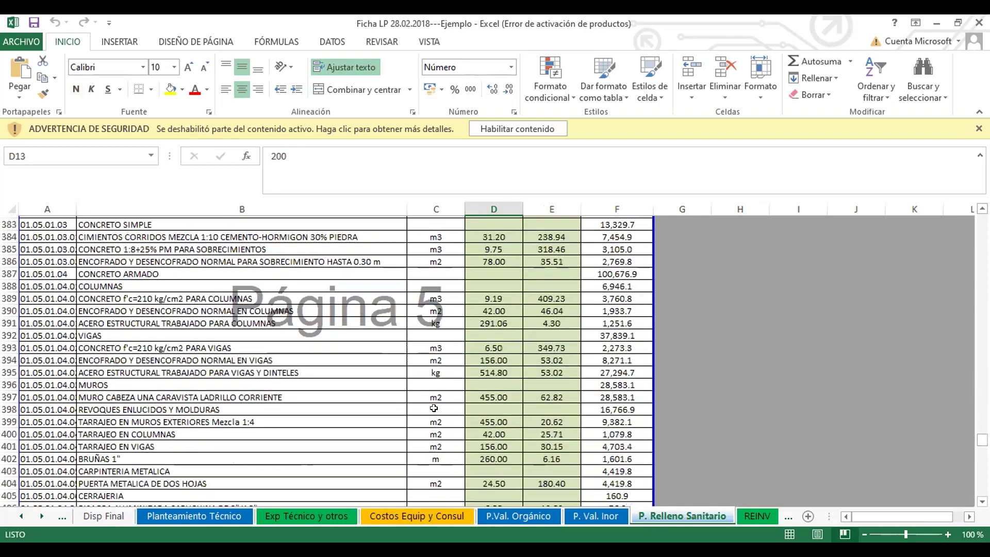
scroll(434, 408, down, 13)
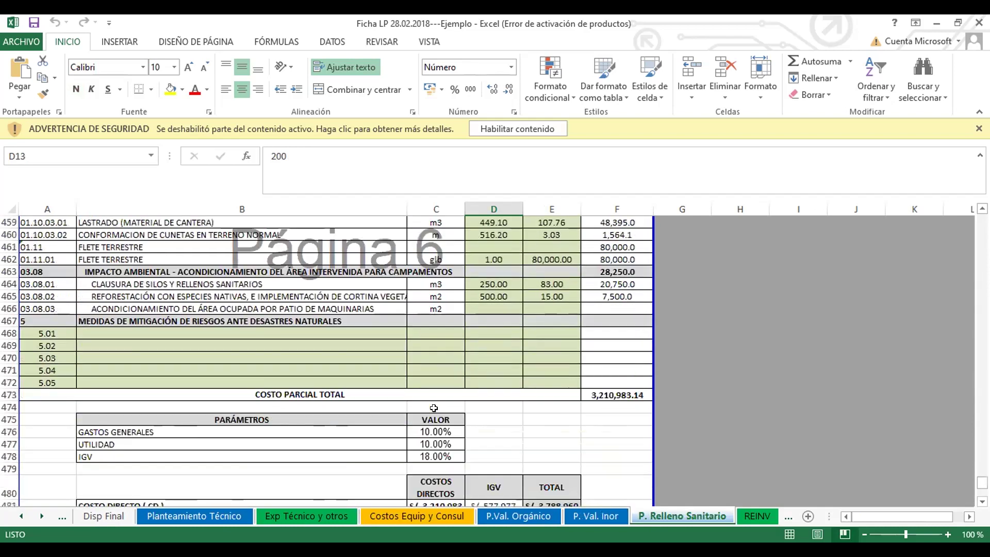
- Inspect the formulas for the landfill's partial cost total, the profit total and the total construction cost
click(602, 394)
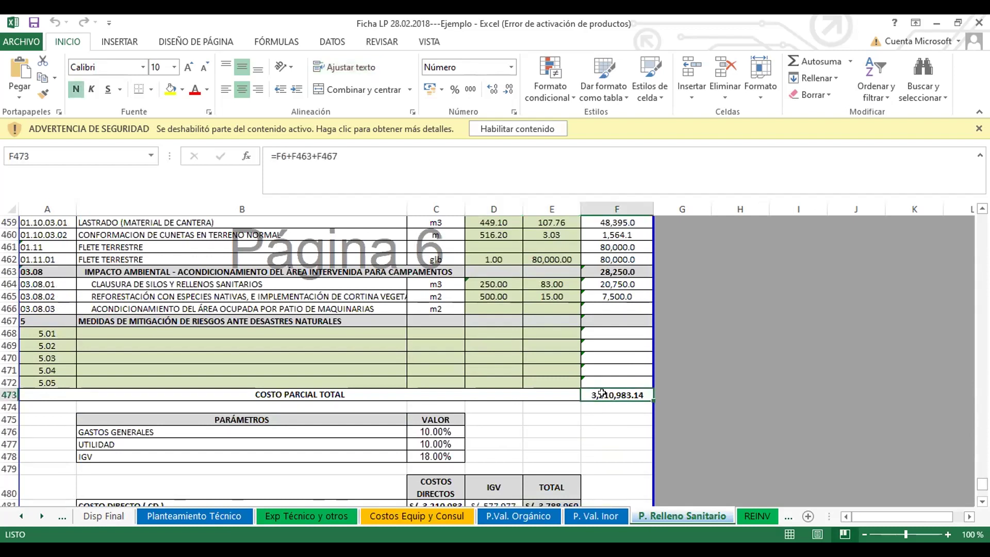
scroll(557, 379, down, 3)
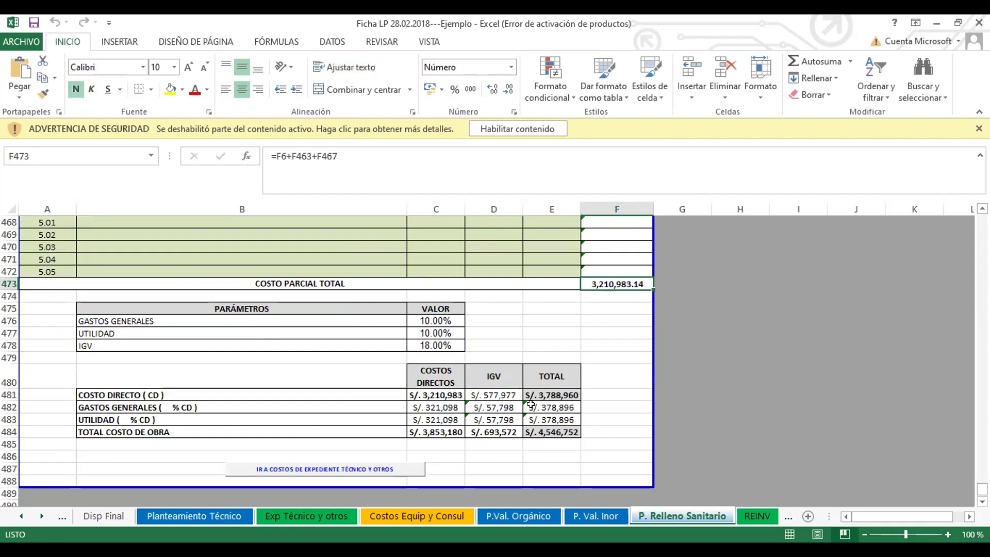
click(549, 422)
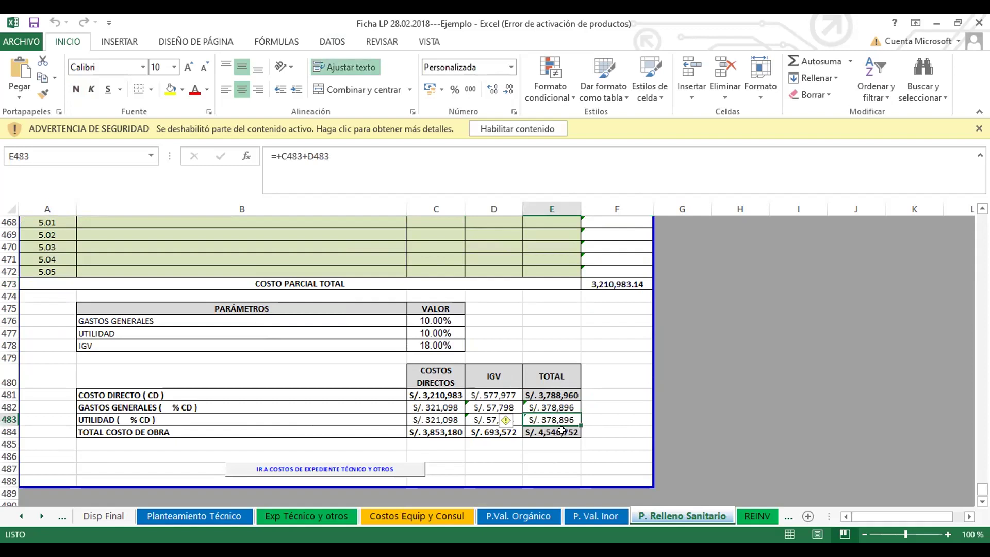
click(562, 432)
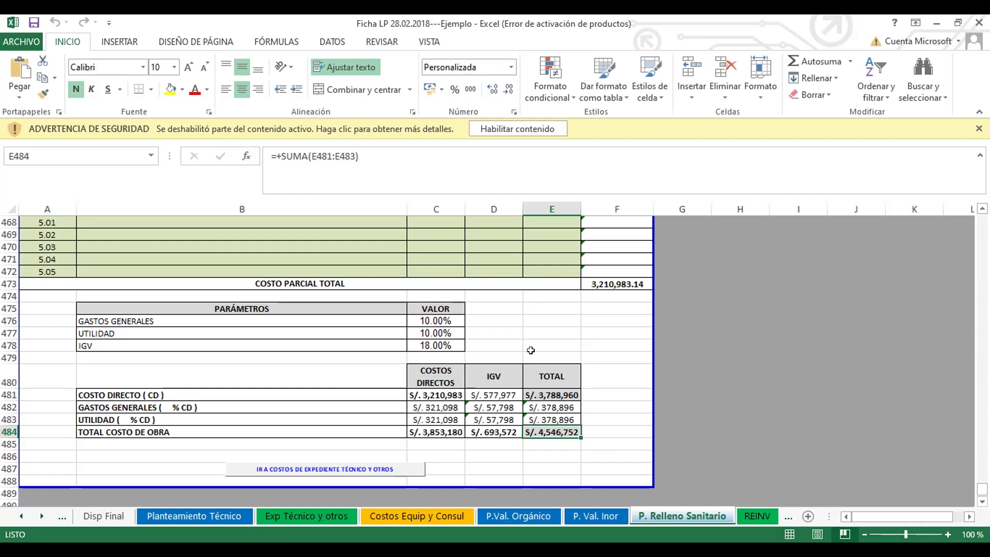
- Look back through the landfill budget from the cost summary to the 01.03 concrete, timber structure and plastering items
scroll(380, 303, up, 15)
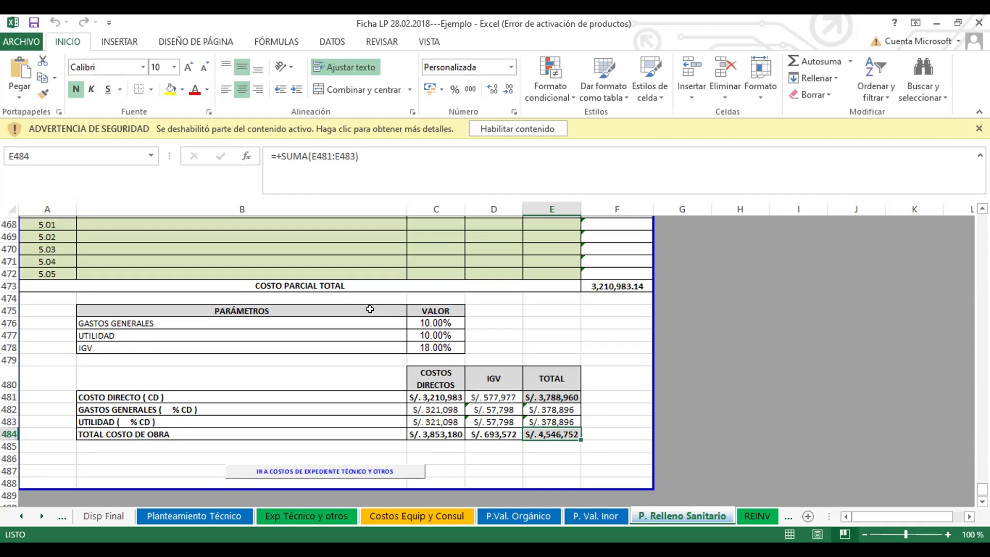
scroll(369, 302, up, 18)
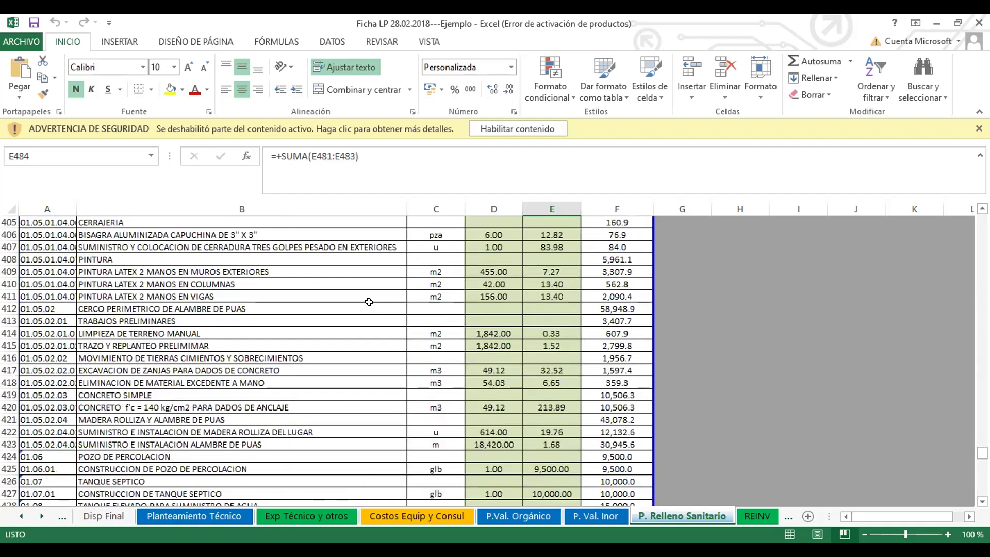
scroll(368, 301, up, 16)
scroll(370, 301, up, 20)
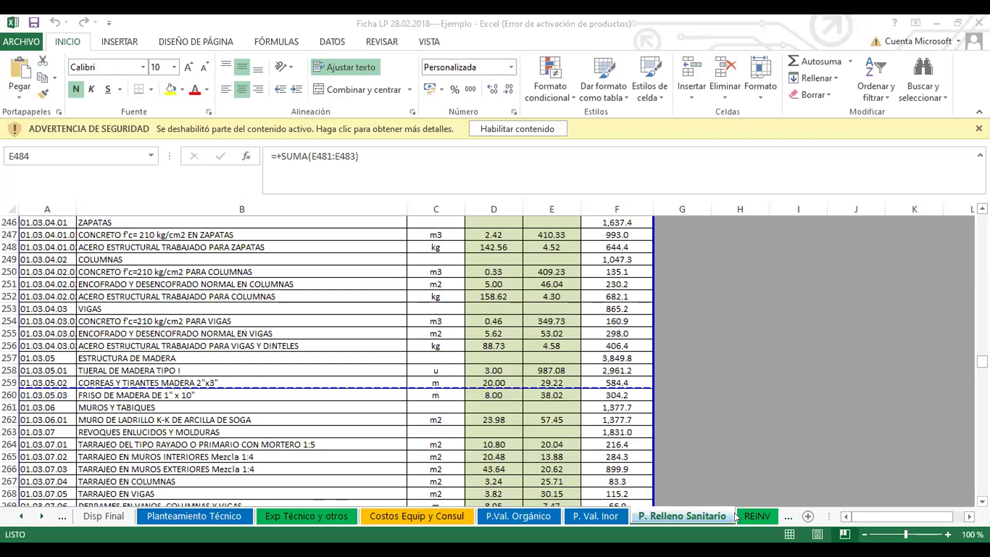
- Bring the workbook's first sheets, starting with FICHA and Condiciones Estándar, into view in the sheet list
click(19, 518)
click(19, 517)
click(19, 517)
click(19, 517)
click(20, 517)
click(19, 517)
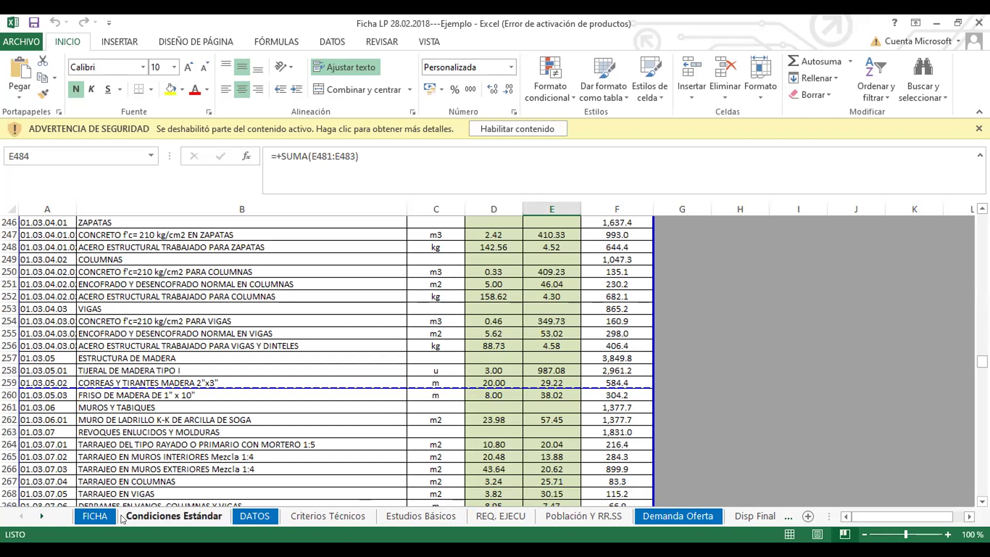
- Look through the earlier landfill budget items, including the guardhouse area and the 01.01.18 drainage and electrical installations
click(191, 439)
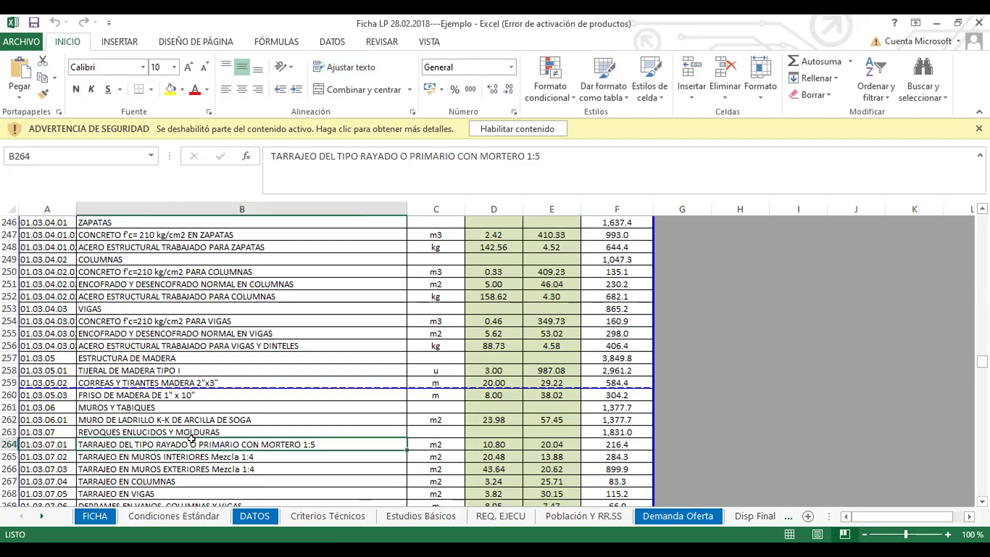
scroll(191, 439, up, 12)
scroll(191, 439, up, 20)
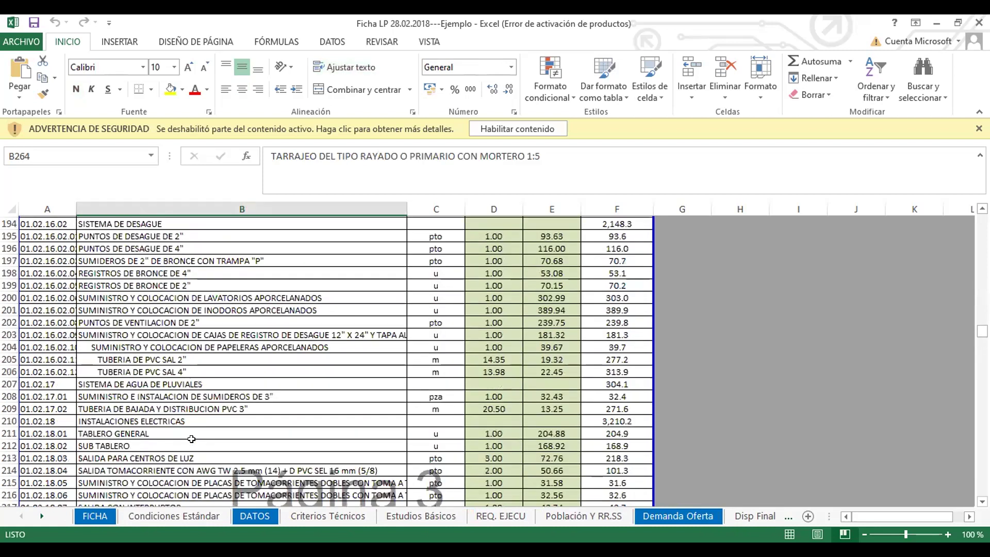
scroll(191, 438, up, 20)
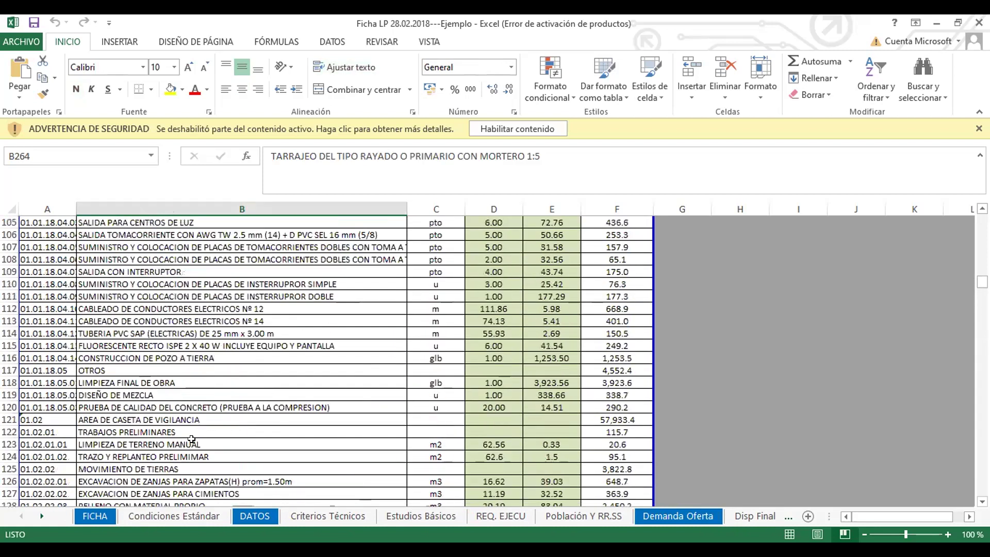
scroll(183, 453, down, 6)
scroll(183, 453, down, 6)
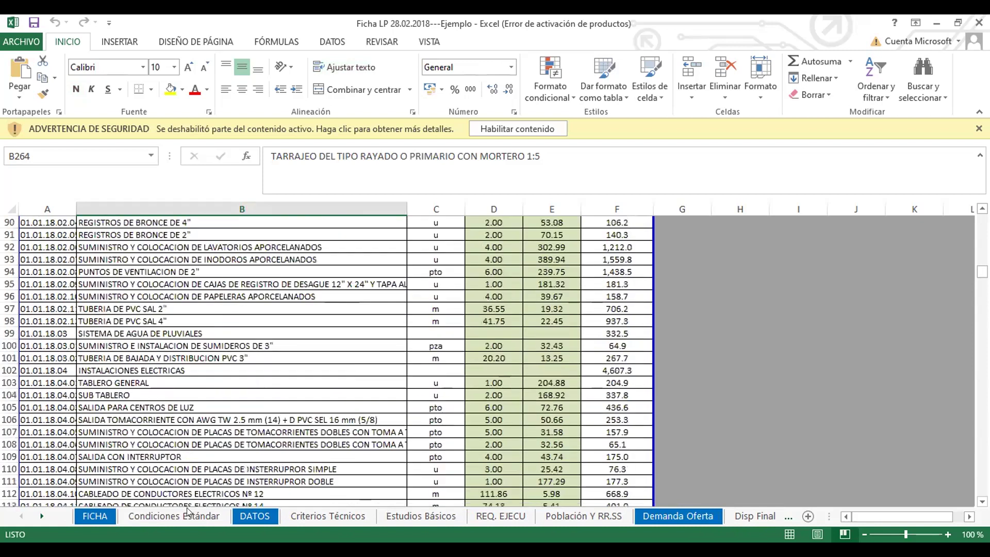
- Open the Condiciones Estándar sheet and examine the five conditions for applying the standard technical form
click(186, 516)
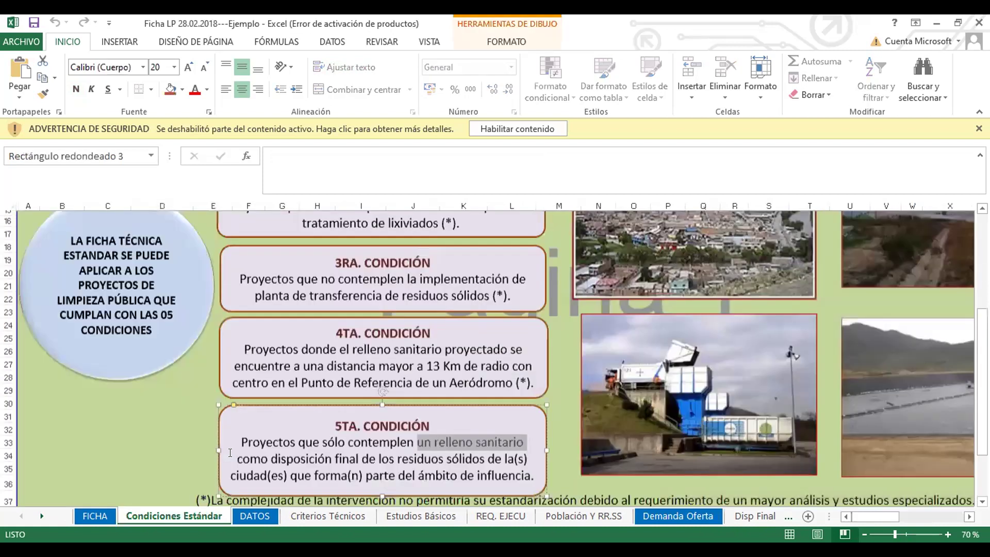
scroll(230, 452, up, 3)
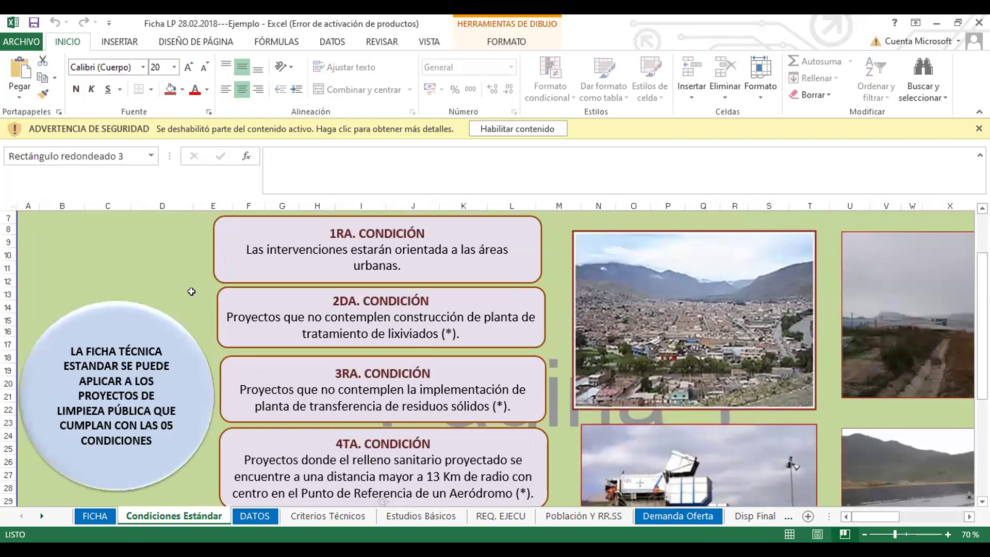